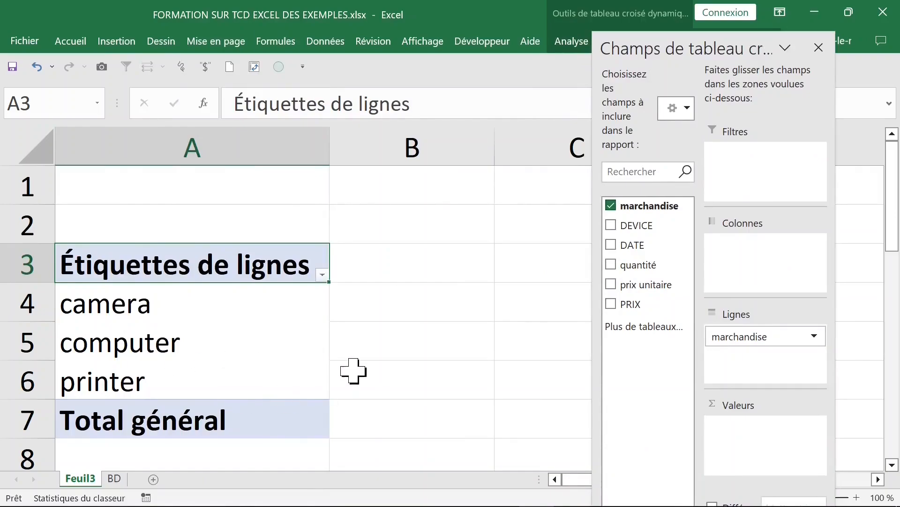
# Check the BD source data and add the quantité field to the values of the Feuil3 pivot table as a sum
pyautogui.click(119, 477)
pyautogui.click(191, 139)
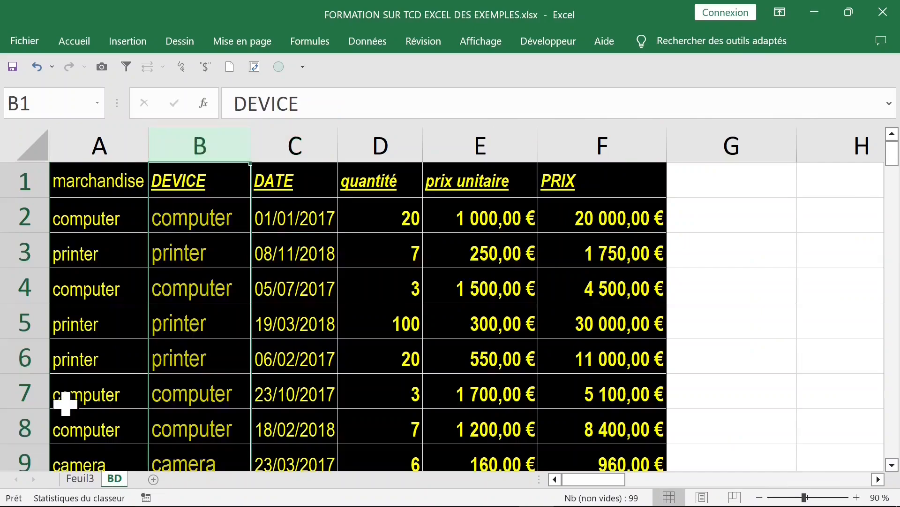
pyautogui.click(80, 478)
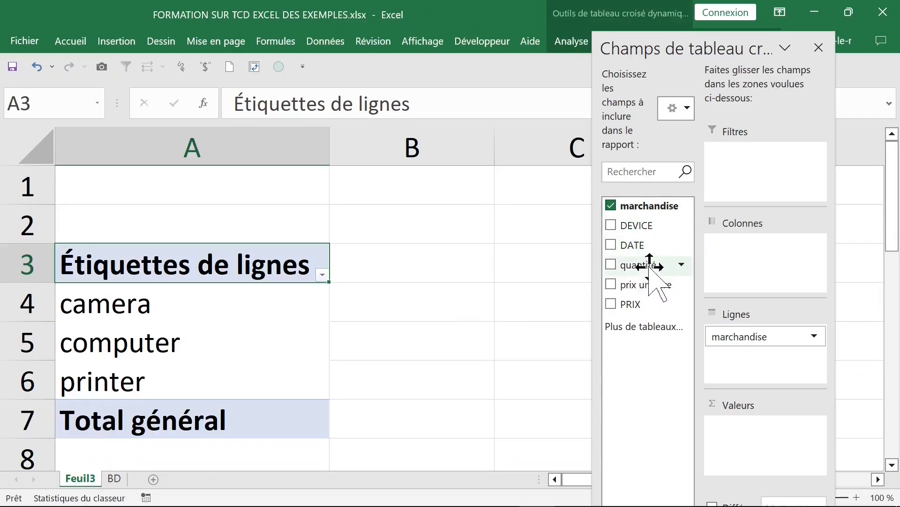
pyautogui.moveTo(650, 266); pyautogui.dragTo(746, 424)
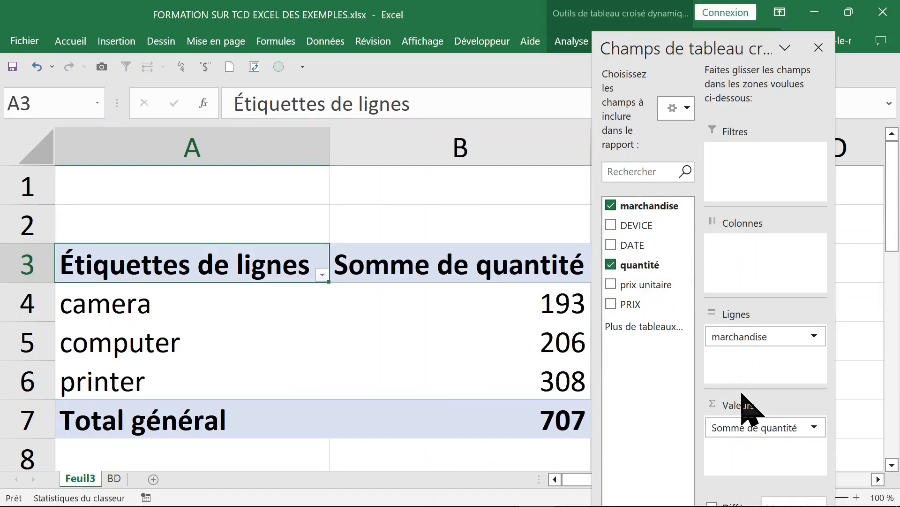
pyautogui.click(463, 339)
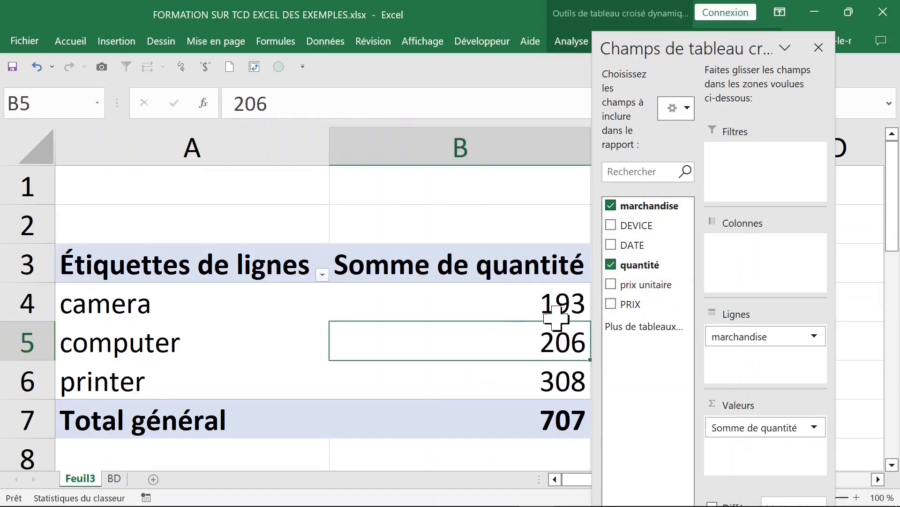
pyautogui.click(491, 301)
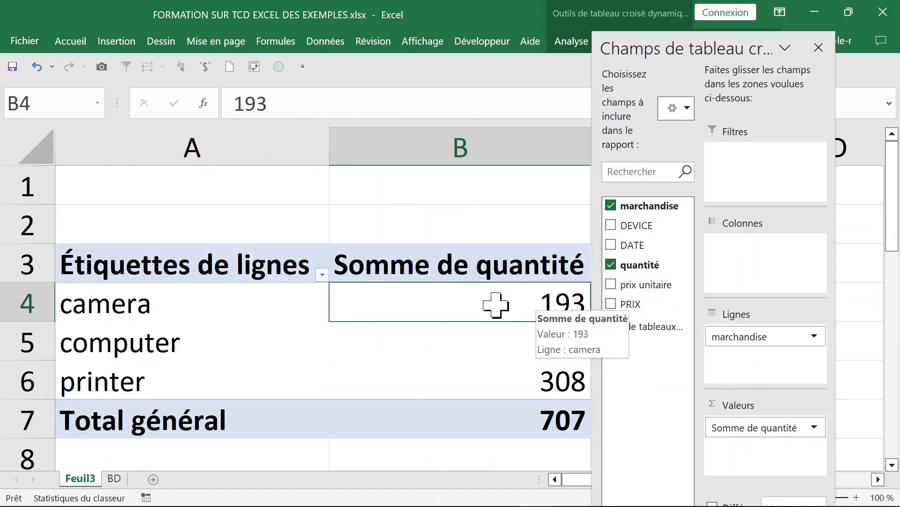
# Close the pivot table's field list and set the report layout to tabular form
pyautogui.click(818, 47)
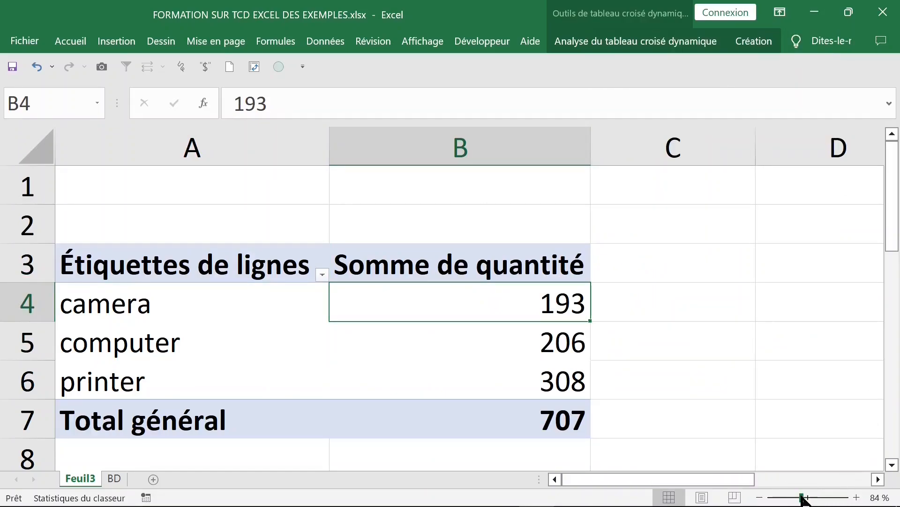
pyautogui.moveTo(802, 496); pyautogui.dragTo(800, 496)
pyautogui.click(753, 41)
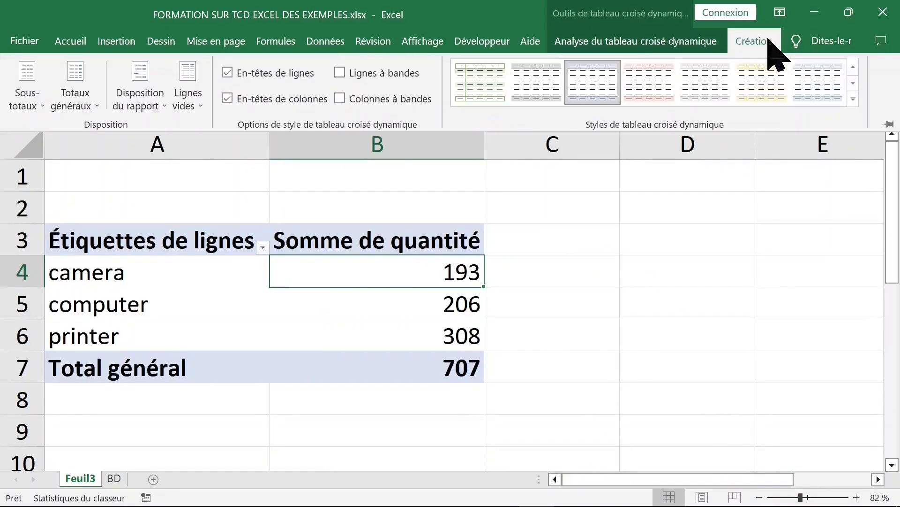
pyautogui.click(156, 99)
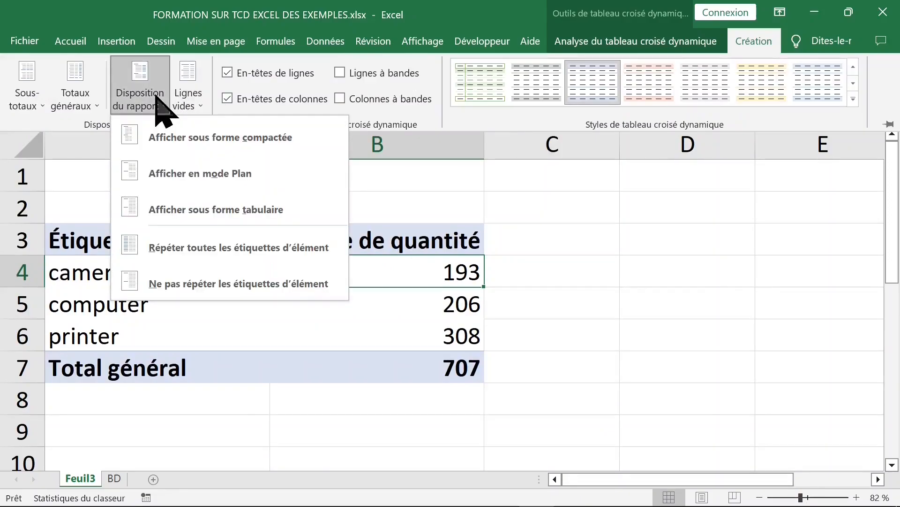
pyautogui.click(197, 211)
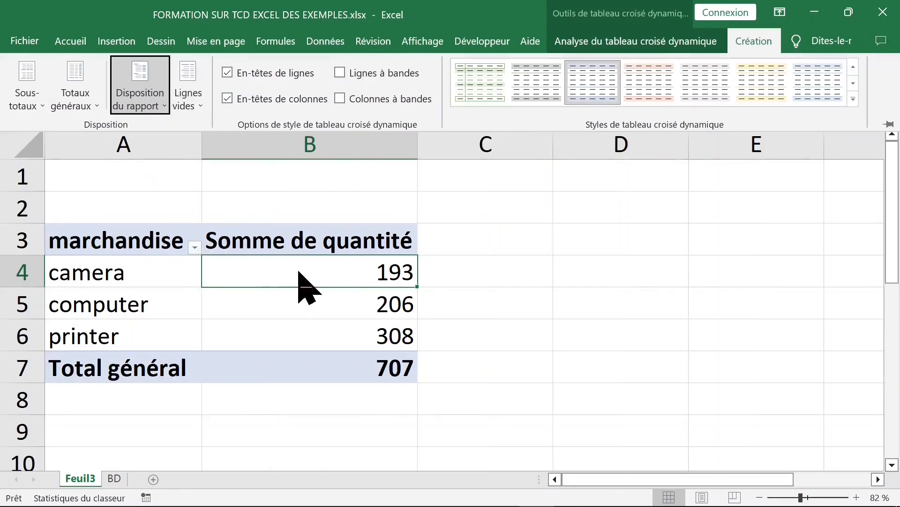
# Examine the quantity sums per merchandise and compare them with the quantité and prix unitaire columns in the BD sheet
pyautogui.click(133, 269)
pyautogui.moveTo(132, 269); pyautogui.dragTo(288, 345)
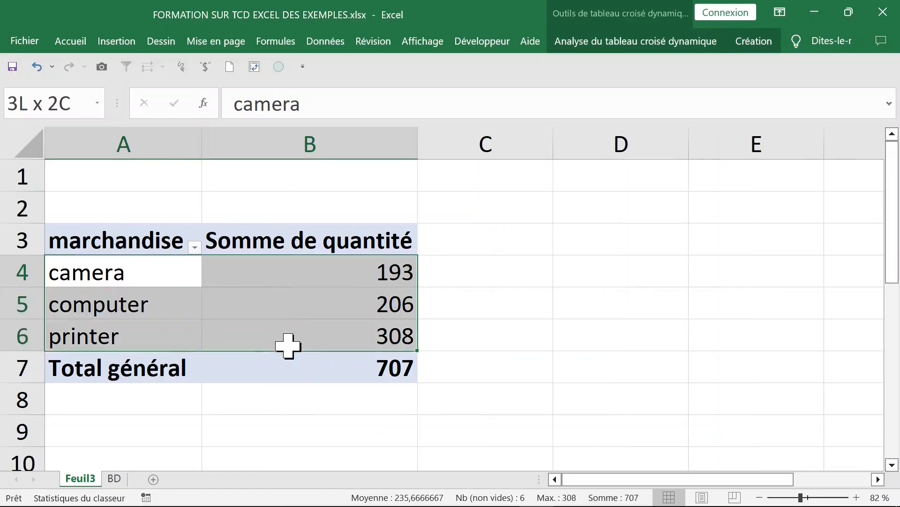
pyautogui.click(288, 267)
pyautogui.click(117, 276)
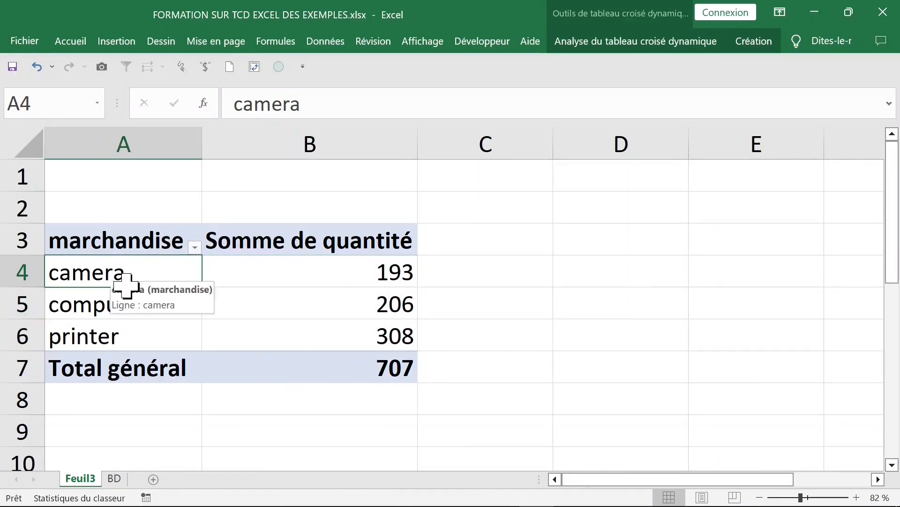
pyautogui.click(115, 478)
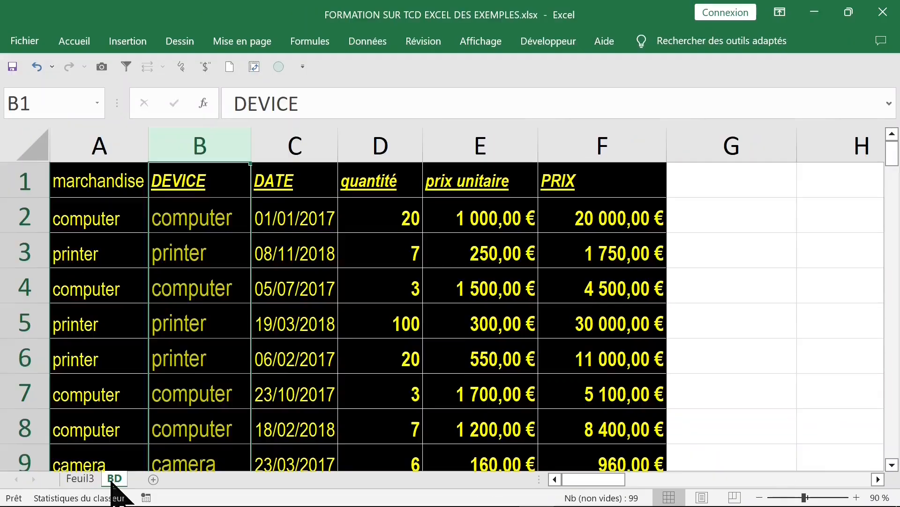
pyautogui.click(235, 305)
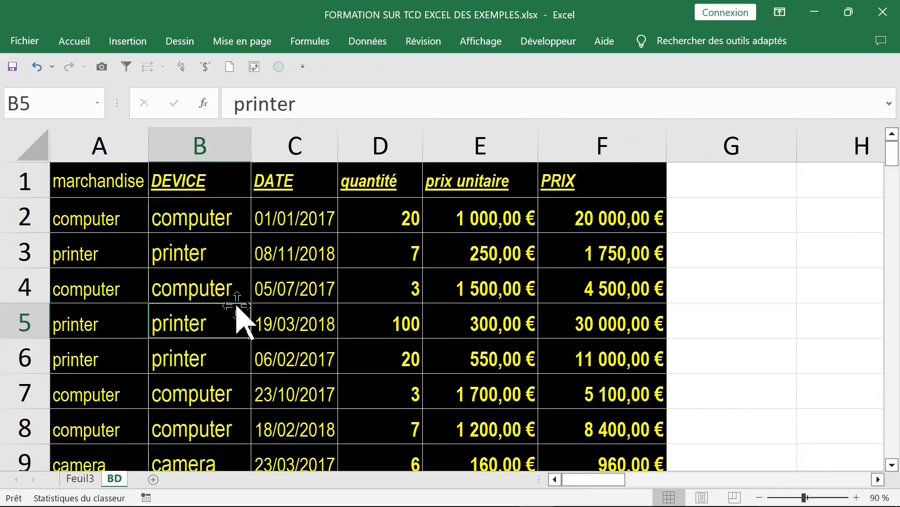
pyautogui.click(394, 216)
pyautogui.click(464, 224)
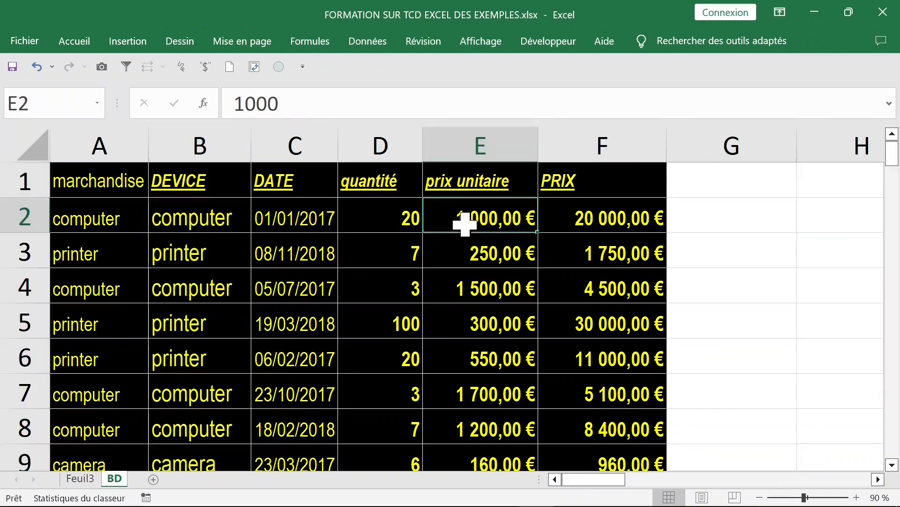
pyautogui.click(80, 478)
# Show the field list again and replace quantité with prix unitaire in the pivot table's values
pyautogui.click(327, 269)
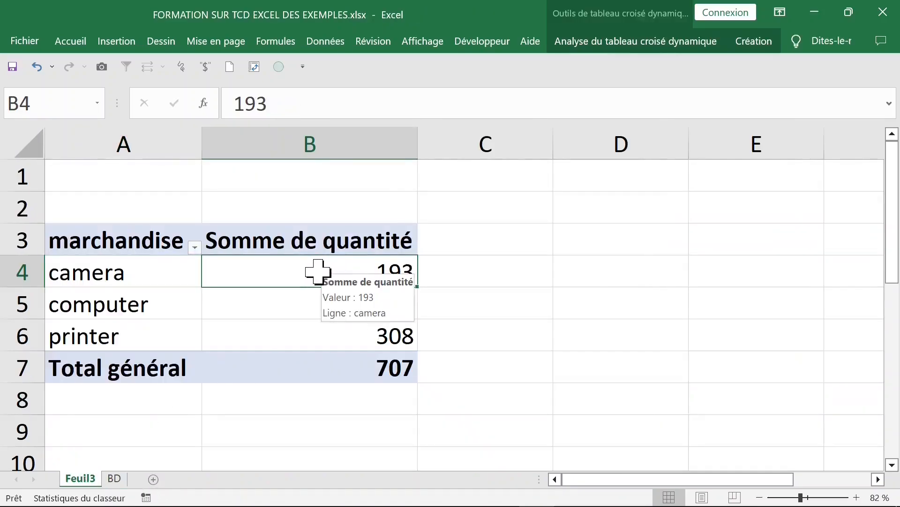
pyautogui.rightClick(318, 271)
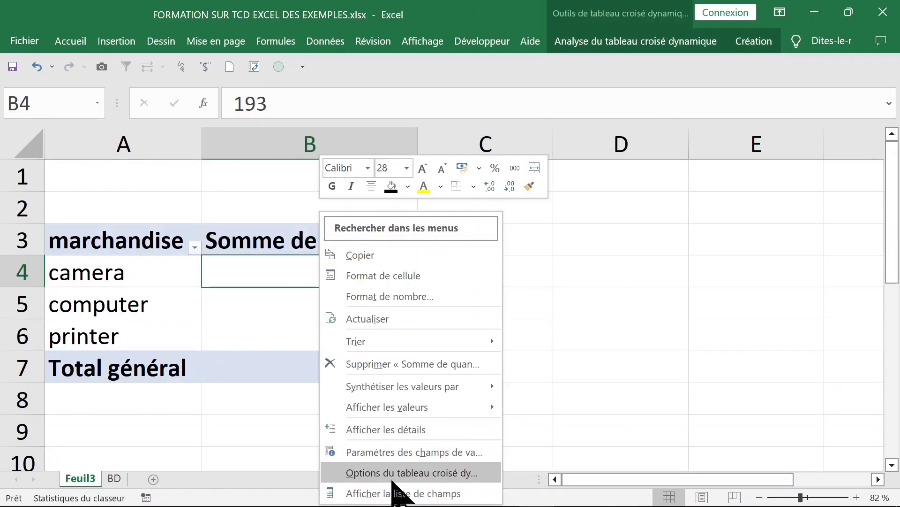
pyautogui.click(401, 490)
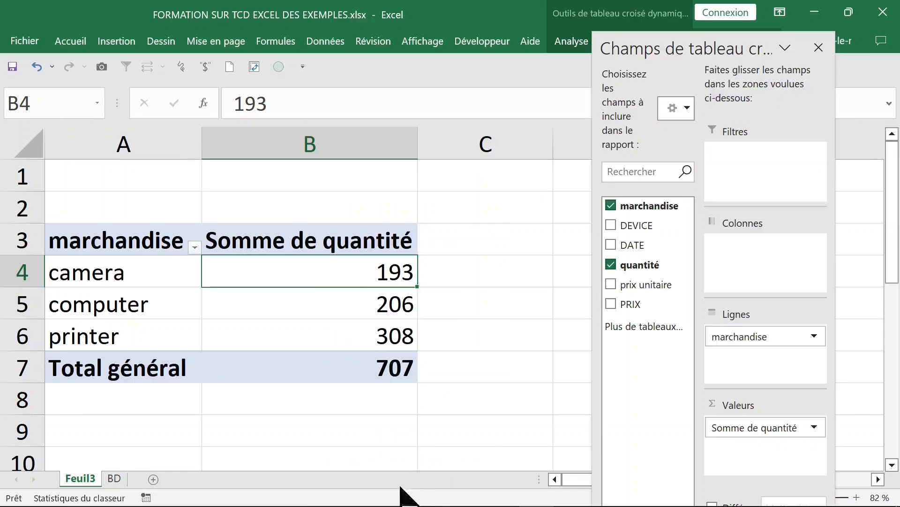
pyautogui.click(610, 265)
pyautogui.click(610, 284)
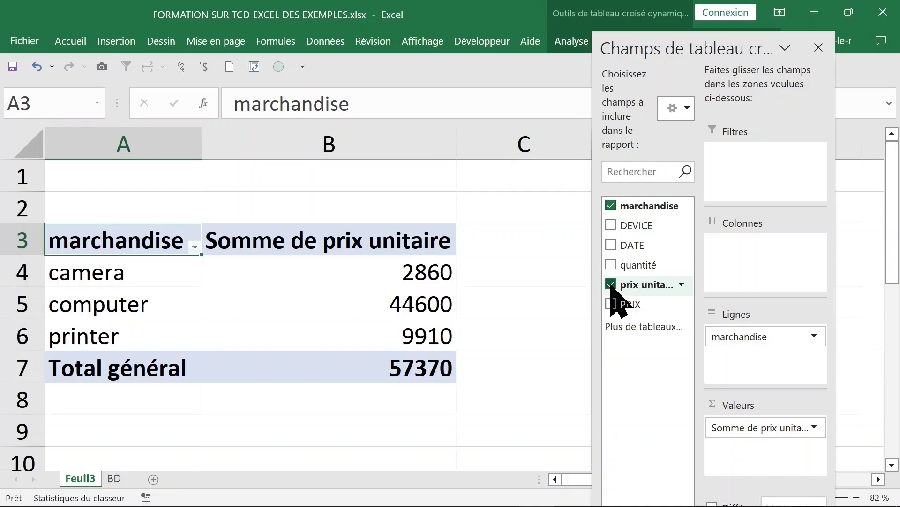
# Summarize the prix unitaire value field by Max. instead of by sum
pyautogui.click(365, 243)
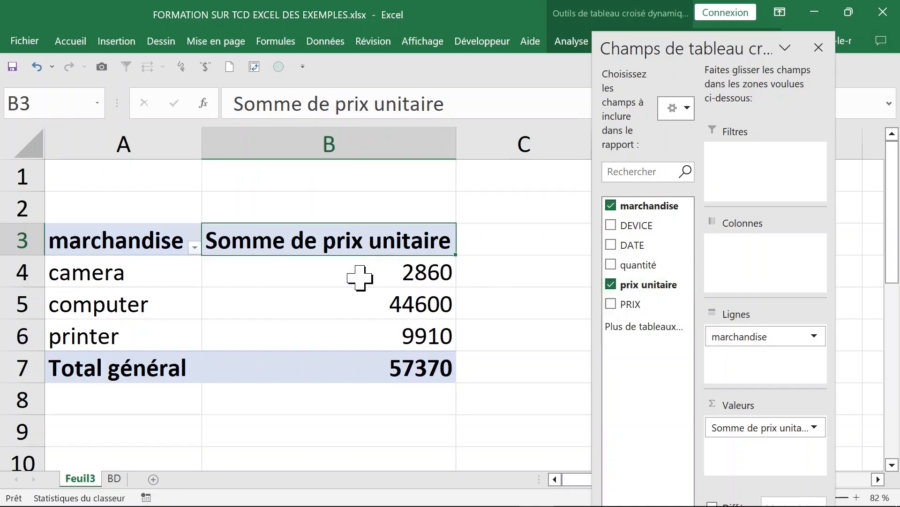
pyautogui.moveTo(359, 278)
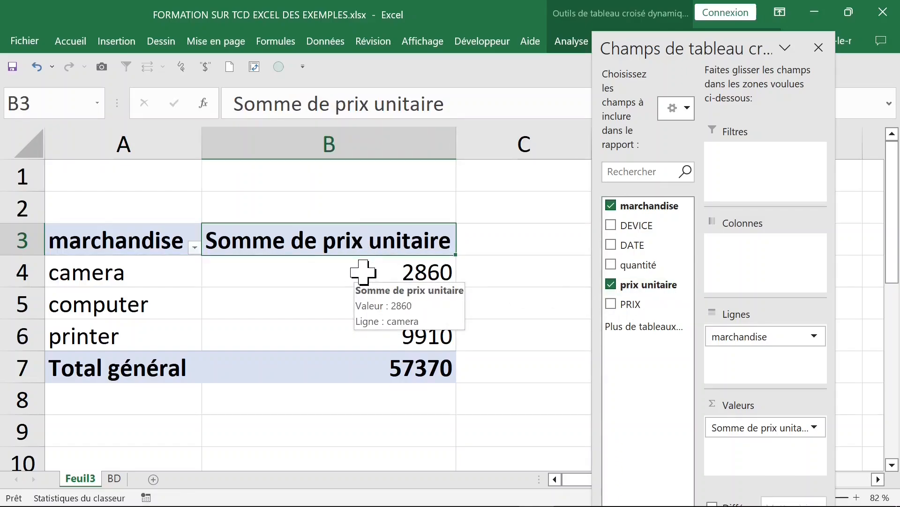
pyautogui.doubleClick(319, 242)
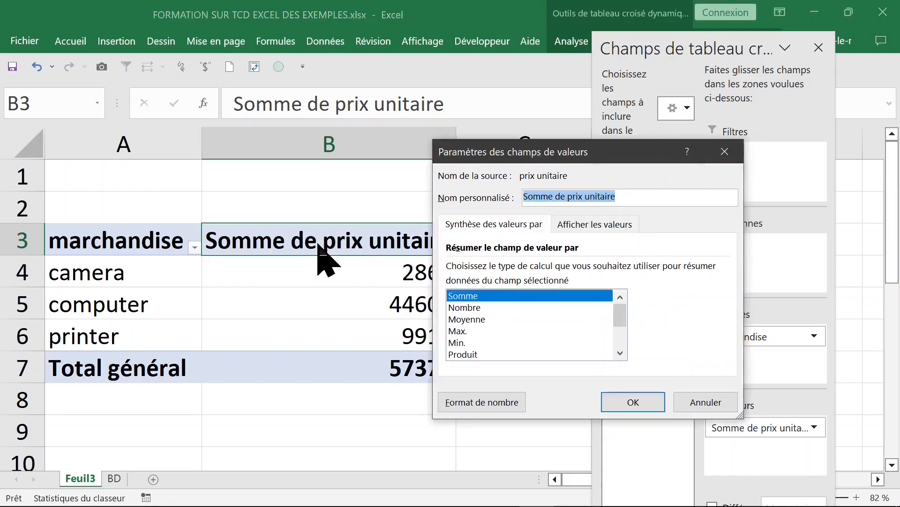
pyautogui.click(471, 331)
pyautogui.click(610, 402)
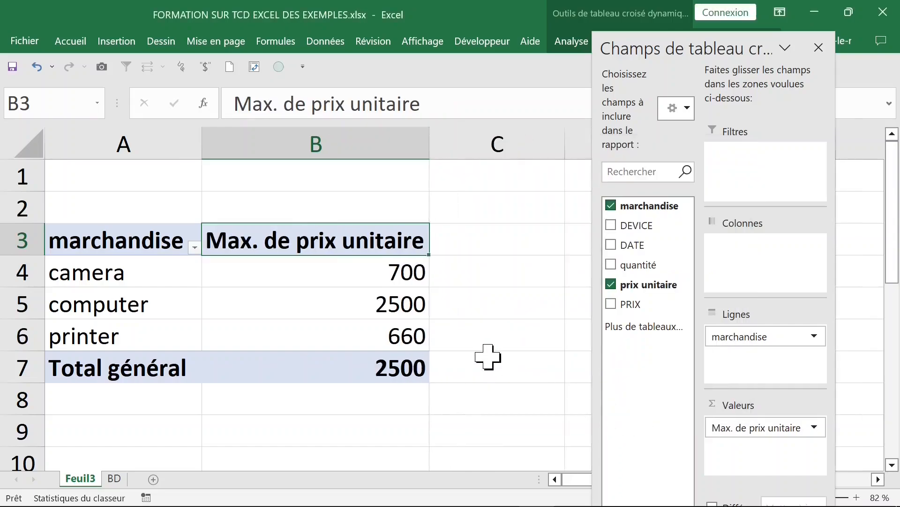
# Format the pivot table's unit price values as Monétaire with two decimals and the € symbol
pyautogui.click(313, 277)
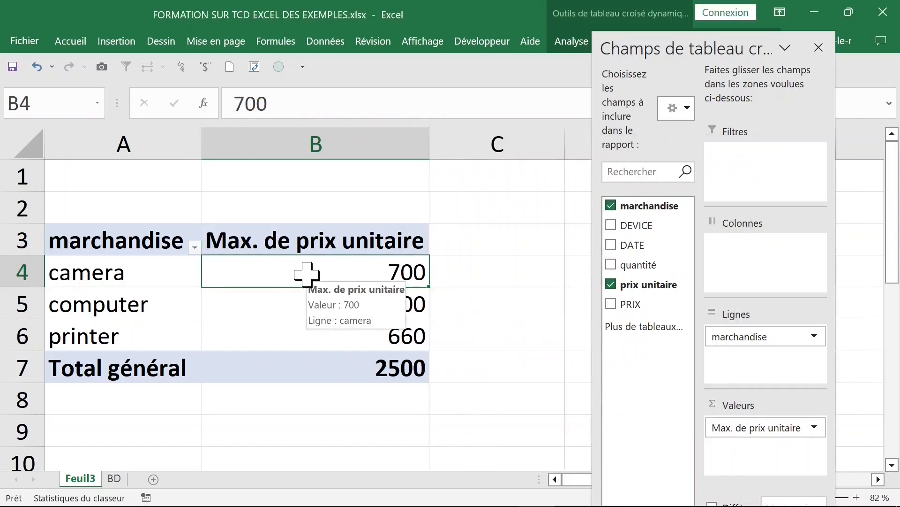
pyautogui.rightClick(307, 273)
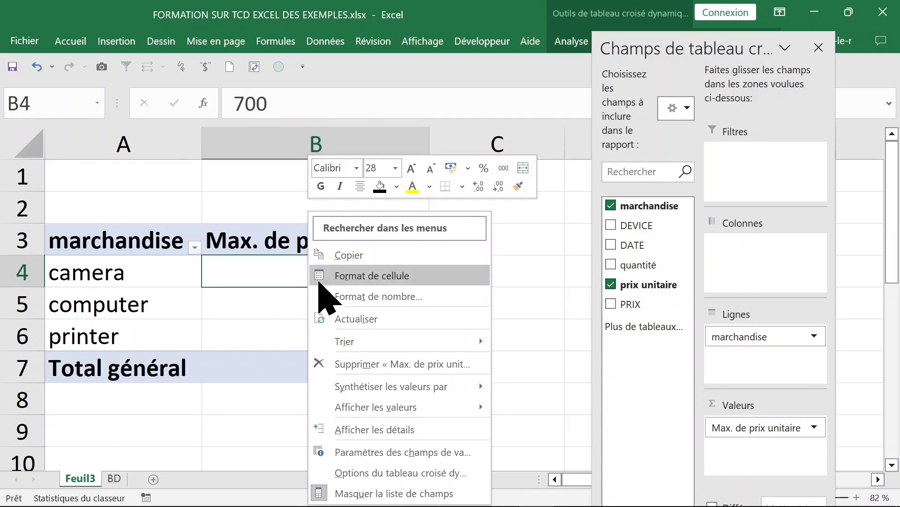
pyautogui.click(349, 295)
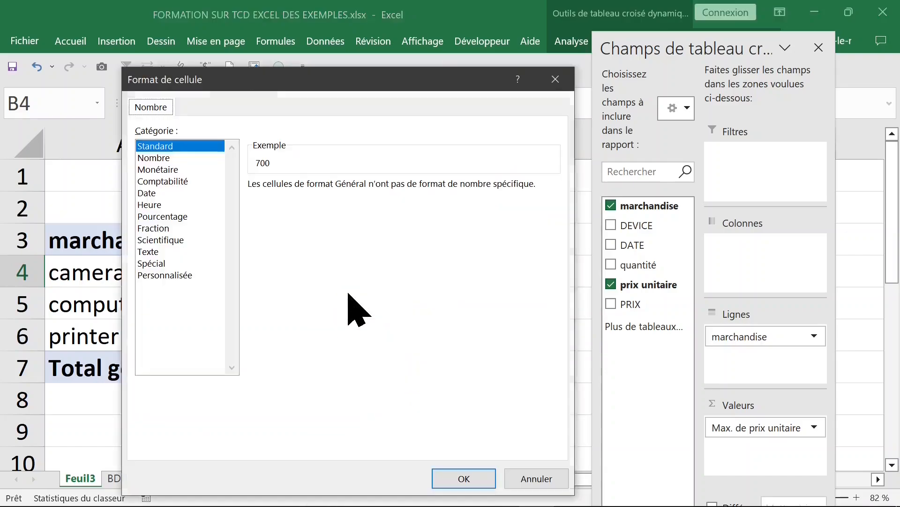
pyautogui.click(163, 170)
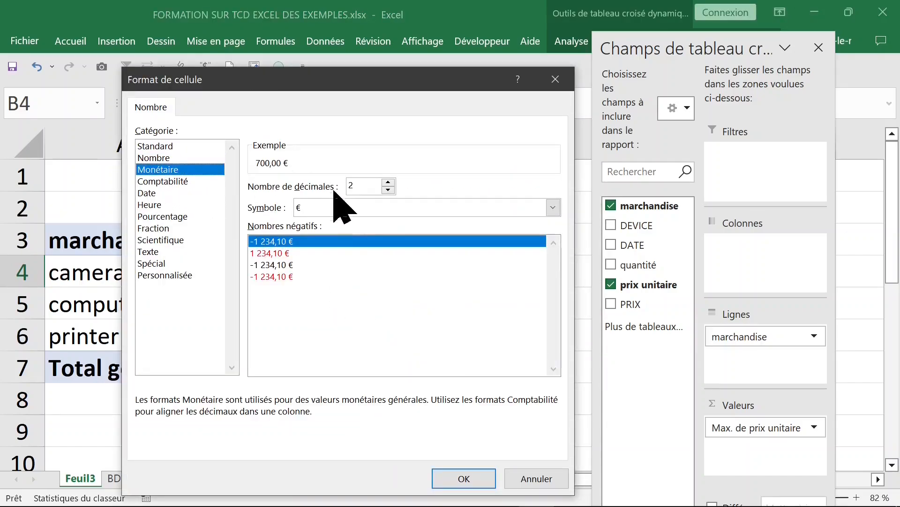
pyautogui.click(471, 476)
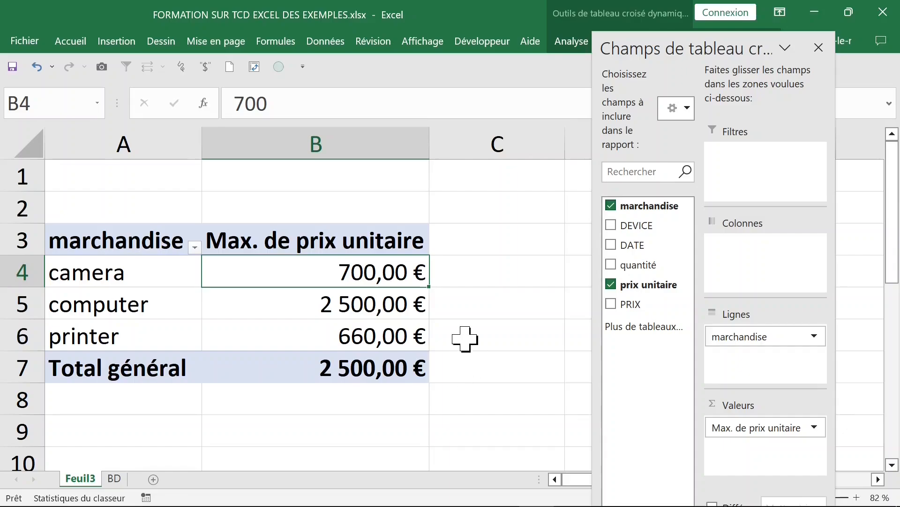
# Change the prix unitaire value field's summary calculation to Min
pyautogui.doubleClick(317, 240)
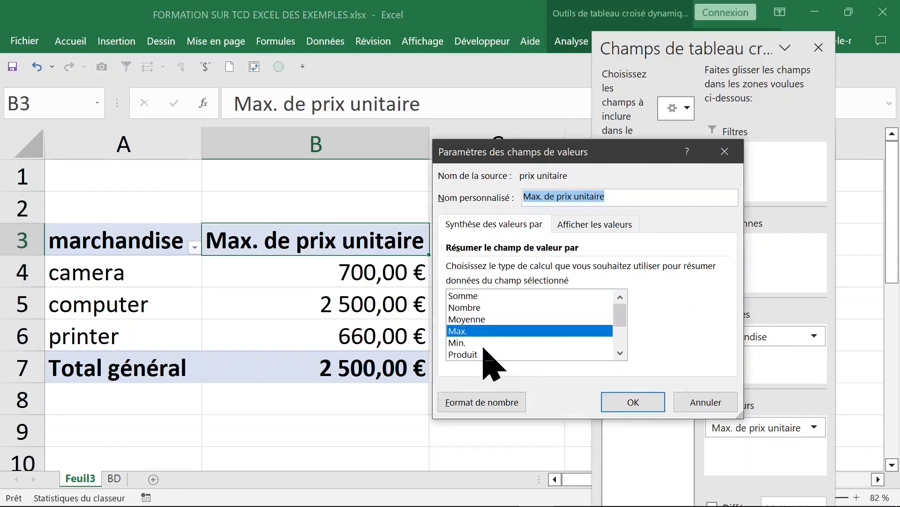
pyautogui.click(464, 343)
pyautogui.click(623, 402)
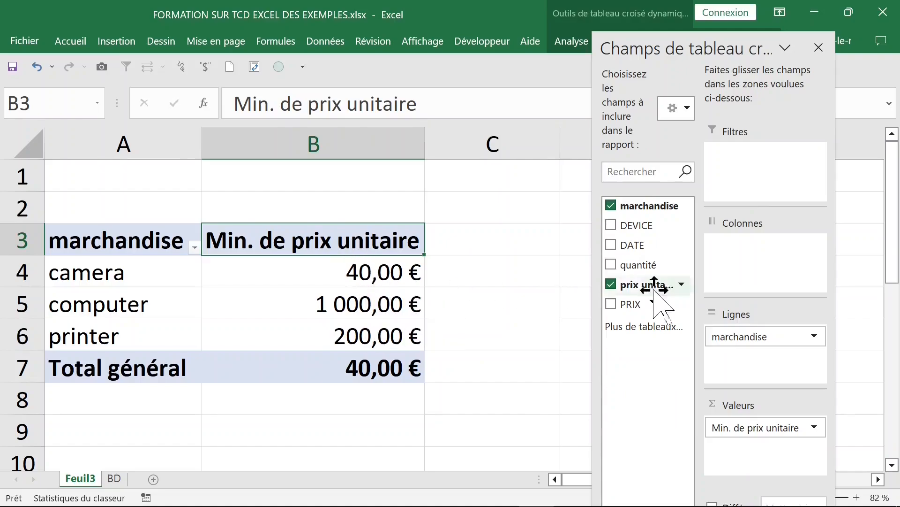
# Add the prix unitaire field to the pivot table's values two more times
pyautogui.moveTo(650, 284)
pyautogui.mouseDown()
pyautogui.moveTo(745, 372)
pyautogui.moveTo(779, 445)
pyautogui.moveTo(729, 431)
pyautogui.mouseUp()
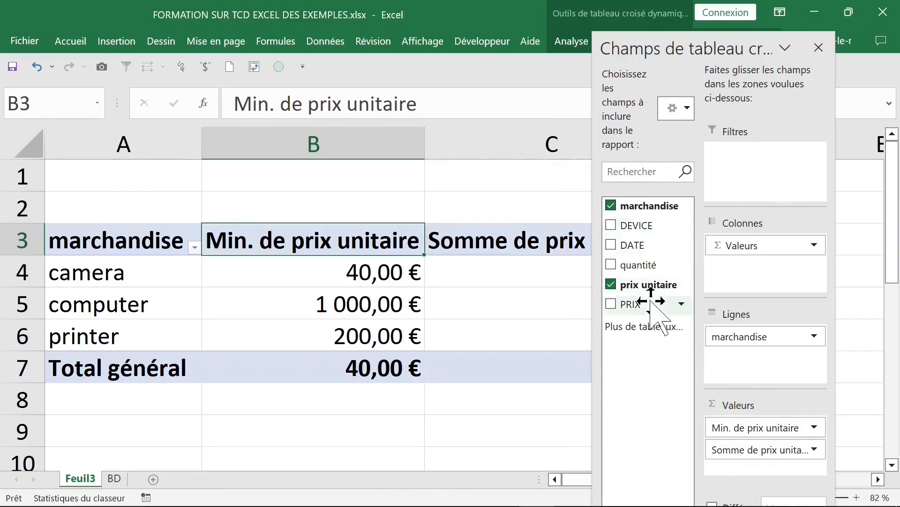
pyautogui.moveTo(647, 284); pyautogui.dragTo(757, 475)
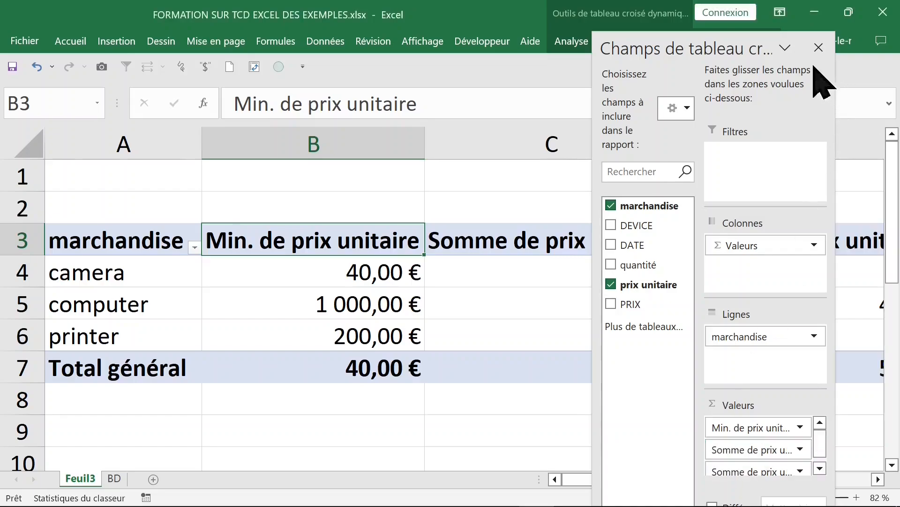
# Move the field list off the added columns and summarize the second prix unitaire value field by Max
pyautogui.moveTo(778, 51); pyautogui.dragTo(212, 6)
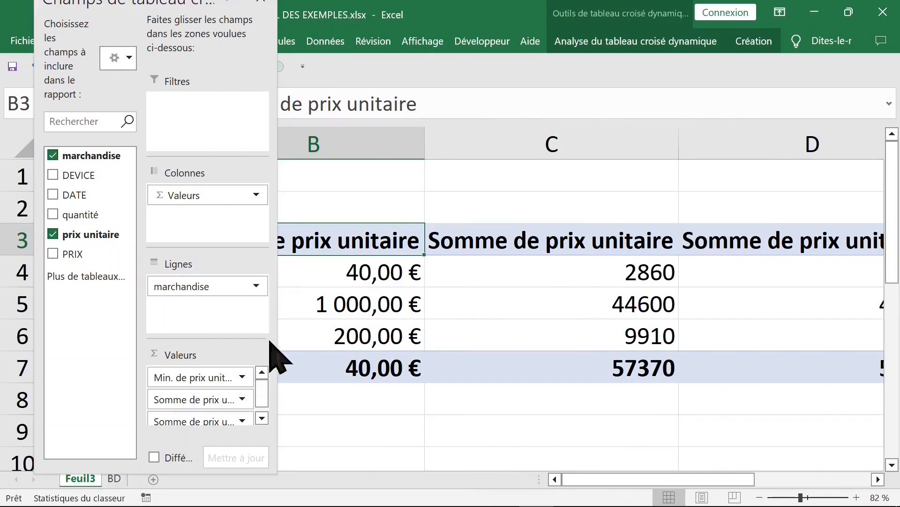
pyautogui.click(243, 400)
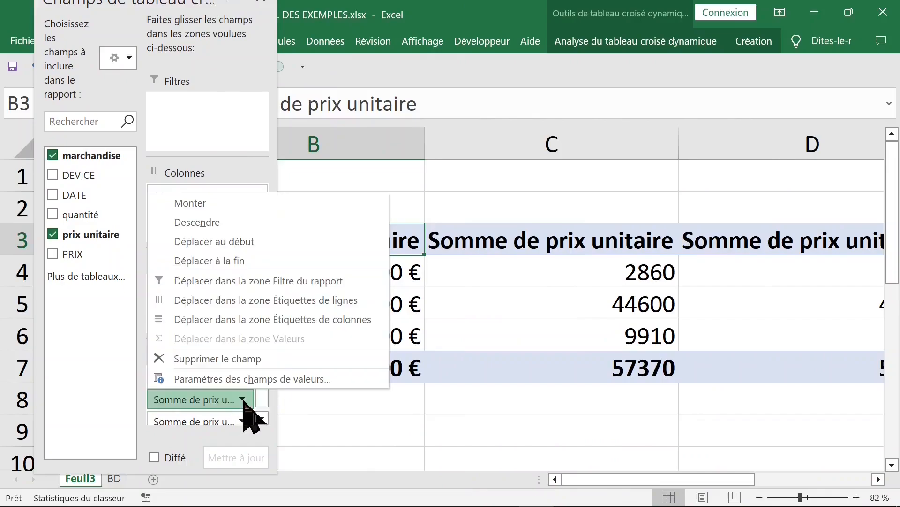
pyautogui.click(242, 379)
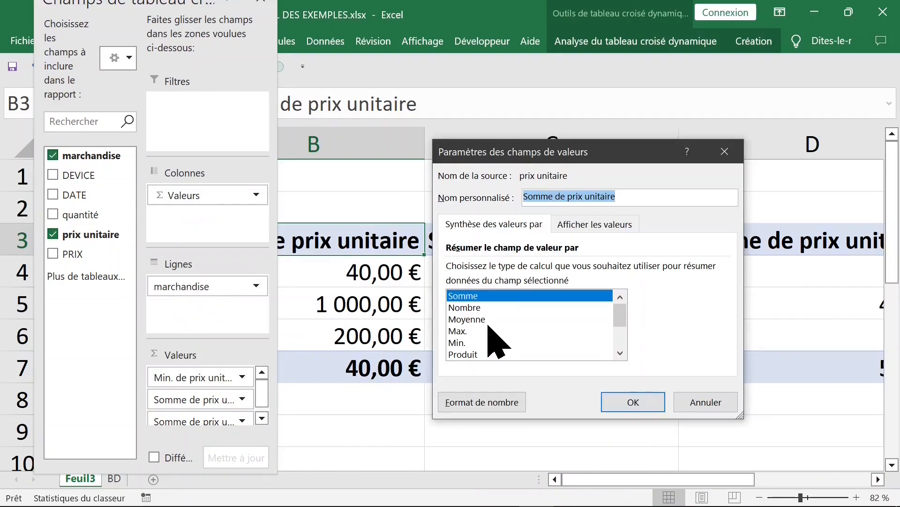
pyautogui.click(467, 332)
pyautogui.click(643, 400)
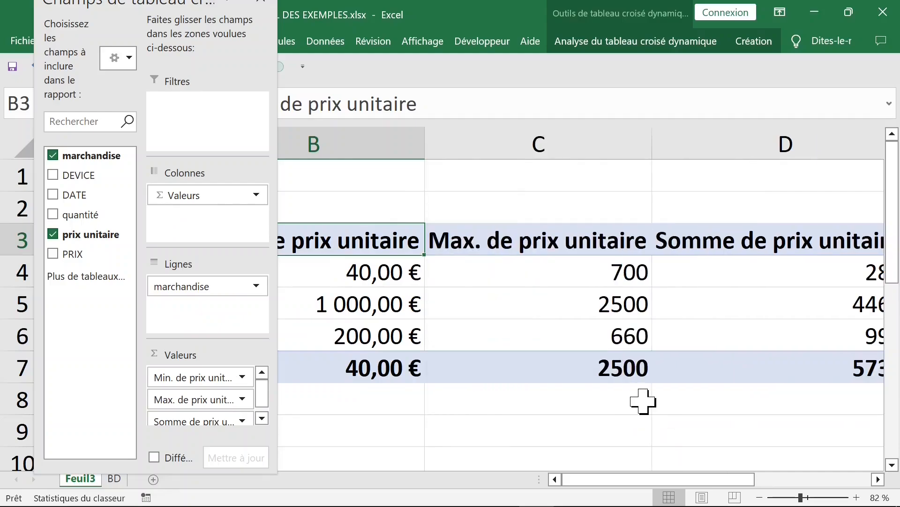
# Try summarizing the Somme de prix unitaire2 field by Moyenne with the two-decimal € Monétaire format, and undo the change
pyautogui.click(769, 244)
pyautogui.click(664, 120)
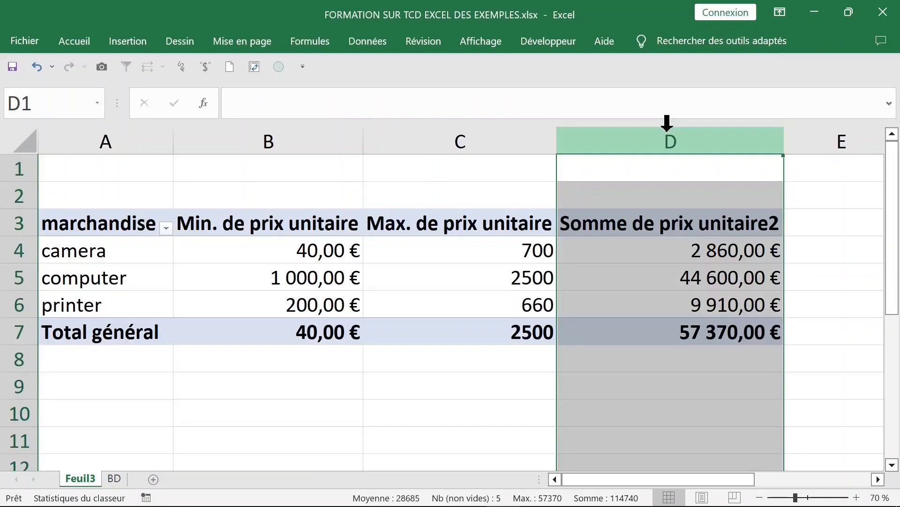
pyautogui.click(663, 199)
pyautogui.click(668, 136)
pyautogui.click(640, 224)
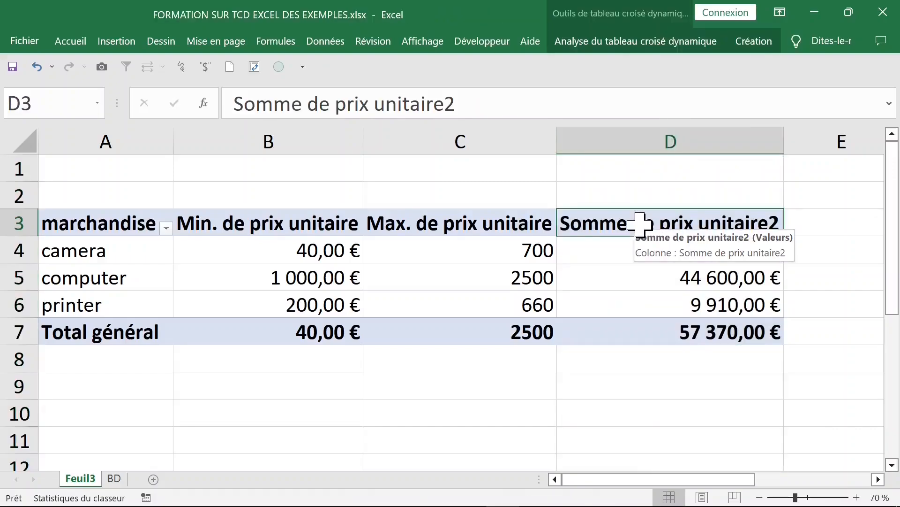
pyautogui.doubleClick(640, 224)
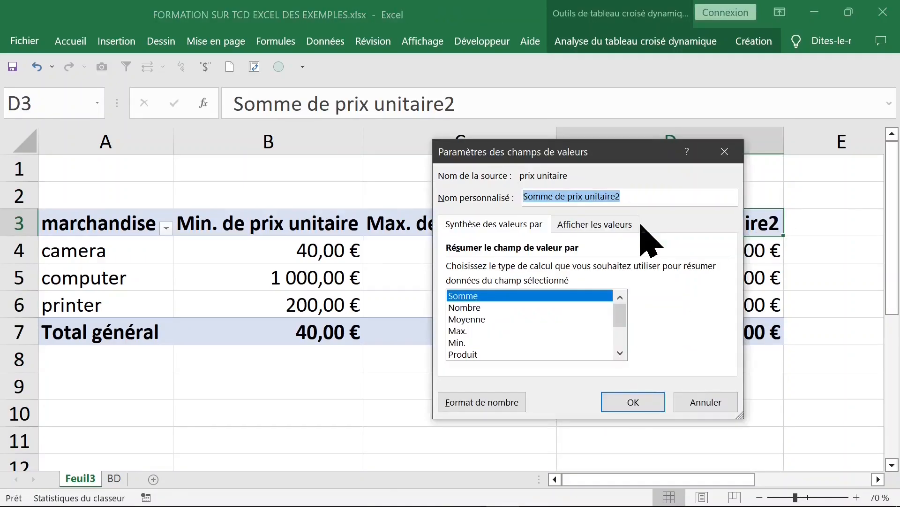
pyautogui.moveTo(654, 159); pyautogui.dragTo(612, 123)
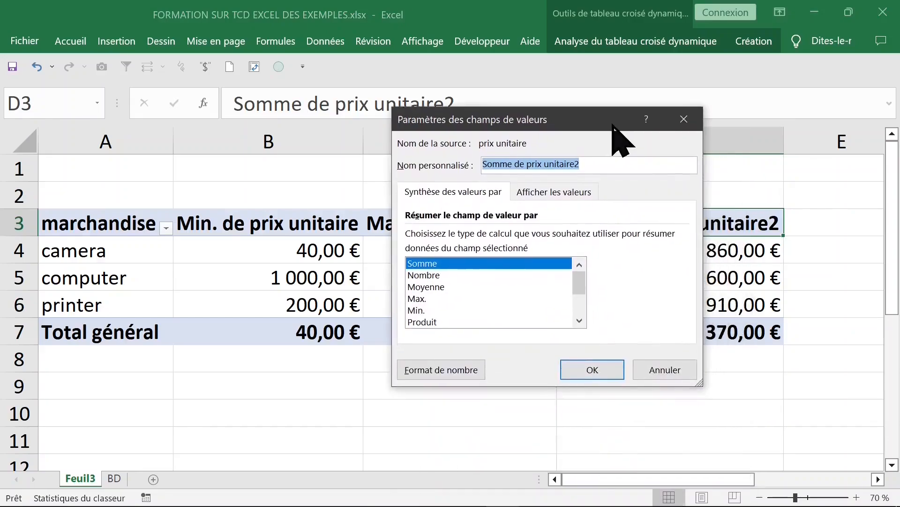
pyautogui.click(438, 285)
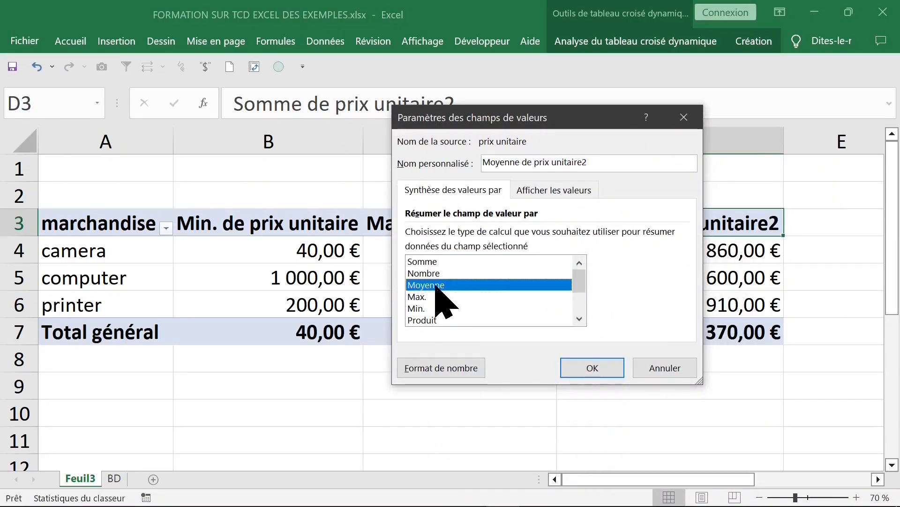
pyautogui.click(463, 372)
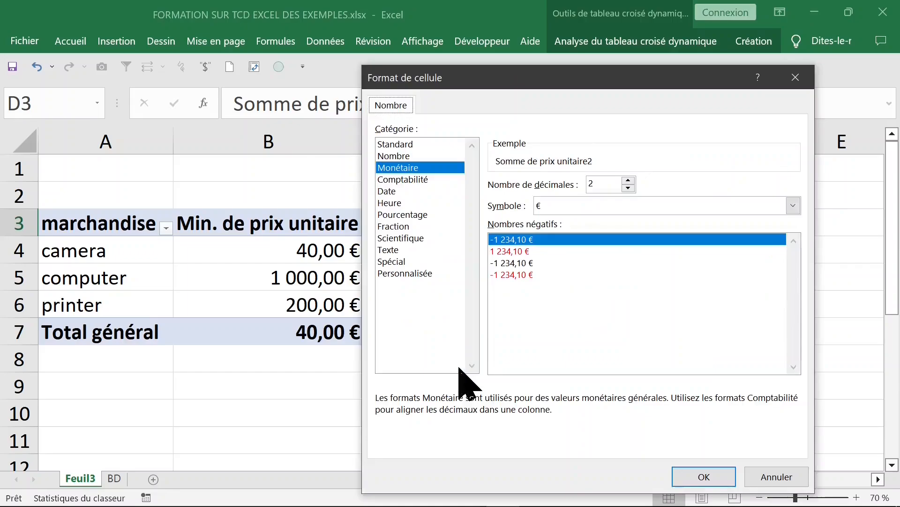
pyautogui.click(720, 479)
pyautogui.click(586, 369)
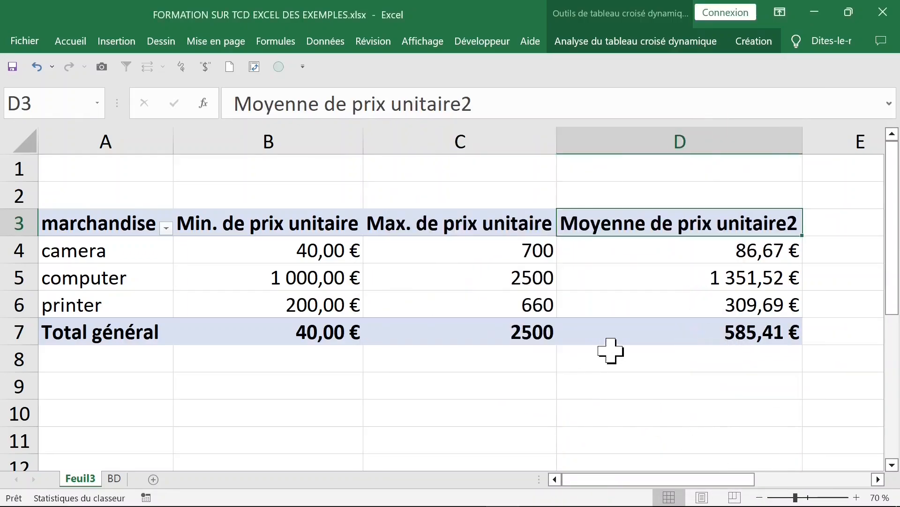
pyautogui.click(36, 66)
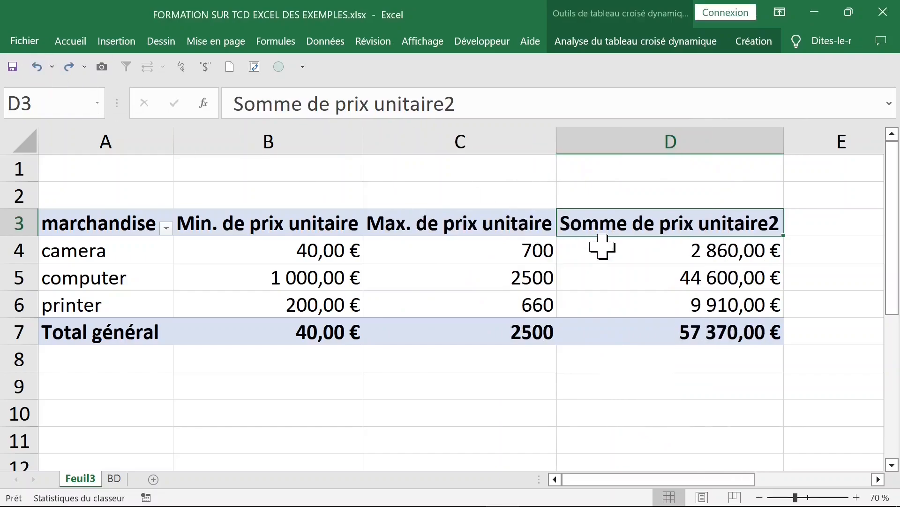
# From the pivot table's field list, summarize the Somme de prix unitaire2 field by Moyenne in Monétaire format with two decimals and €
pyautogui.rightClick(596, 227)
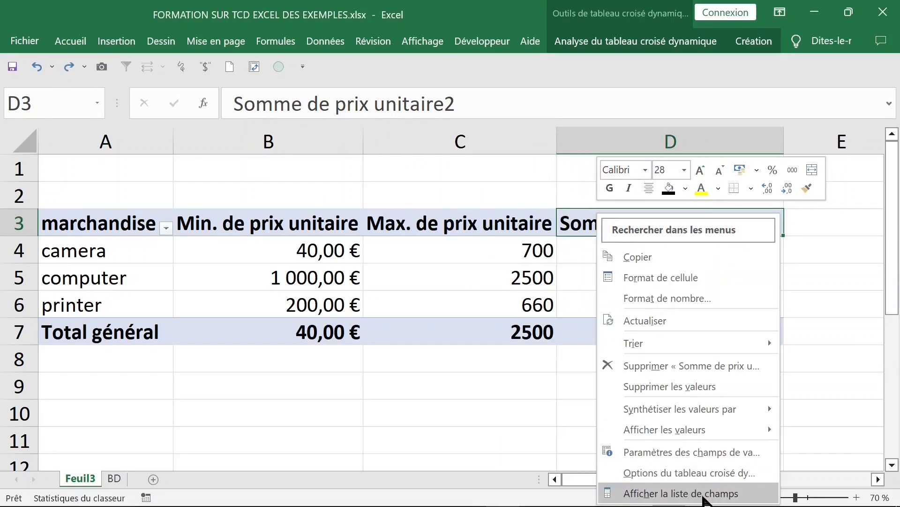
pyautogui.click(680, 492)
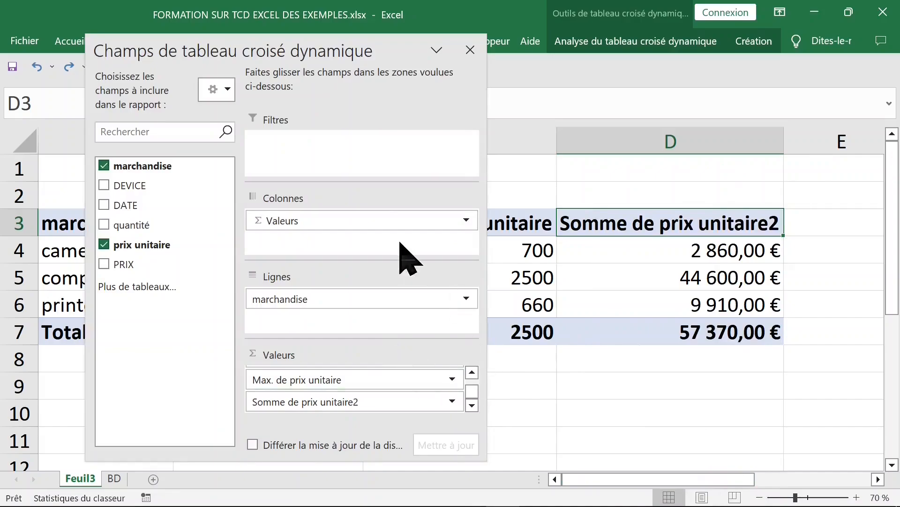
pyautogui.moveTo(277, 49); pyautogui.dragTo(326, 13)
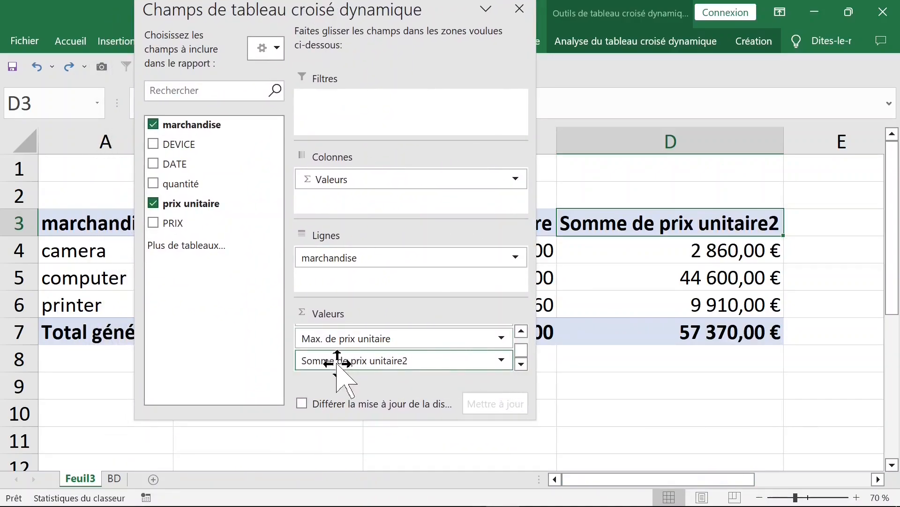
pyautogui.click(501, 360)
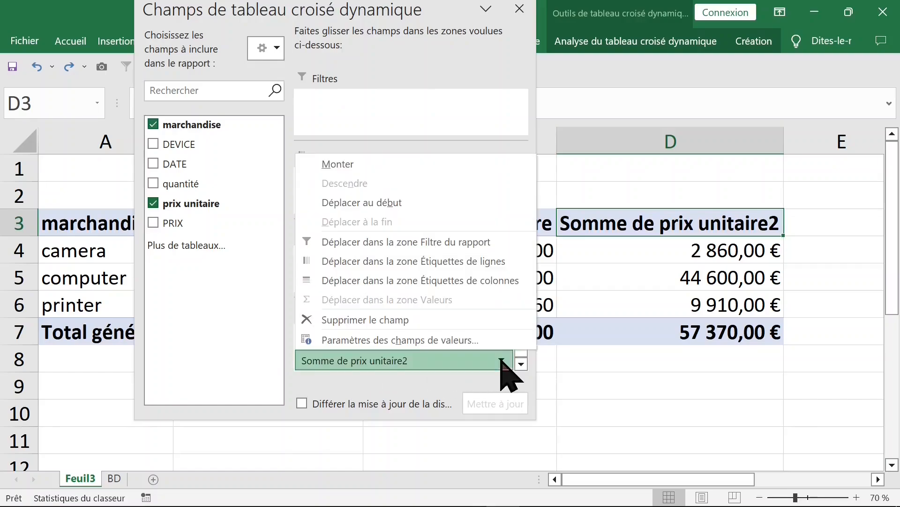
pyautogui.click(422, 341)
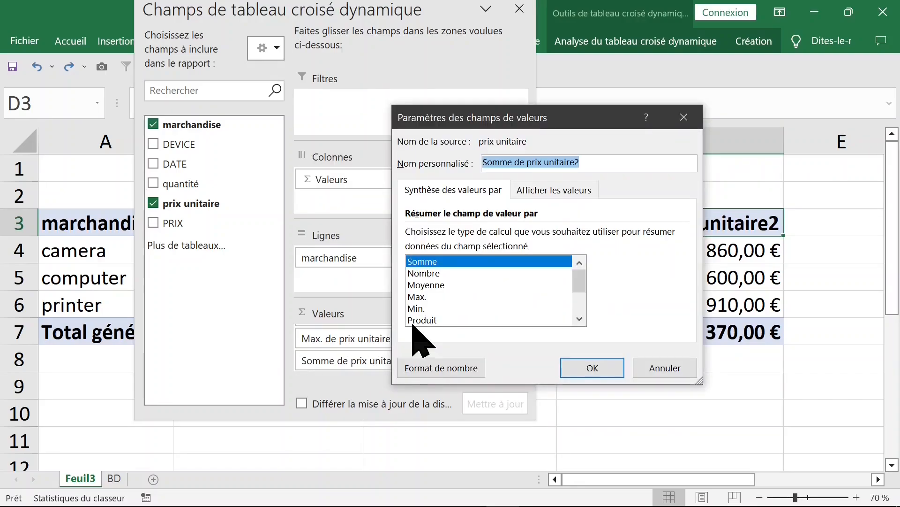
pyautogui.click(427, 285)
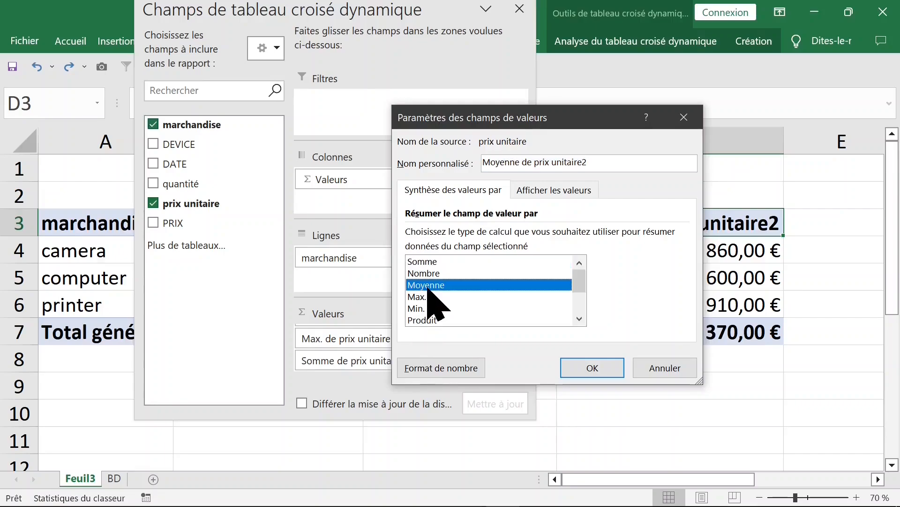
pyautogui.click(450, 370)
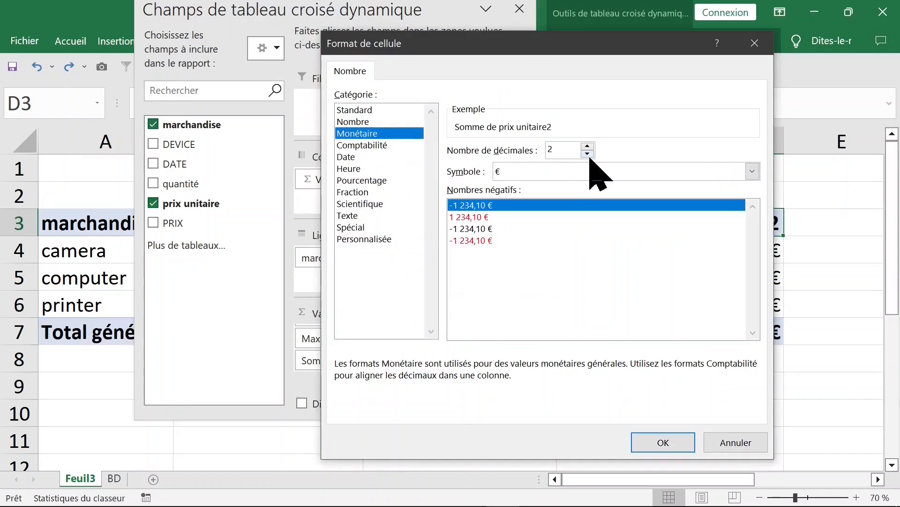
pyautogui.click(663, 443)
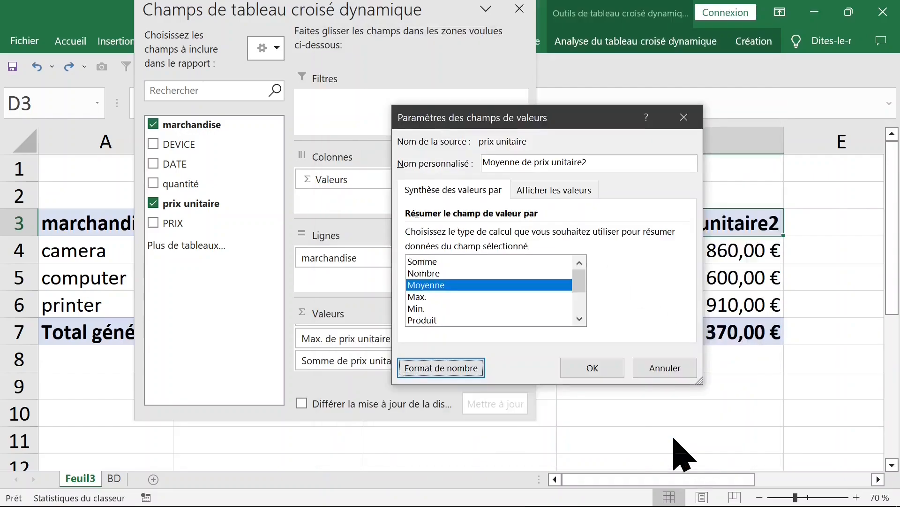
pyautogui.click(592, 367)
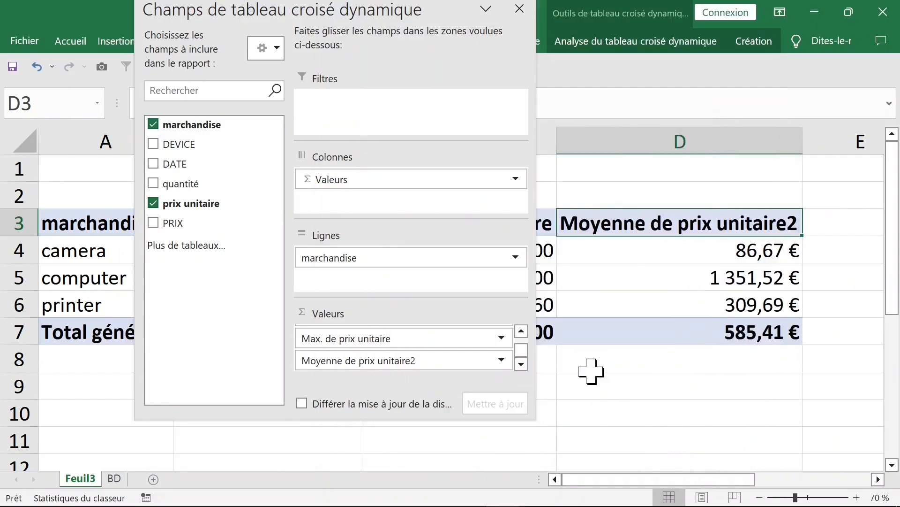
# Close the pivot table's field list and undo the switch of the last value field to Moyenne
pyautogui.click(633, 390)
pyautogui.click(612, 225)
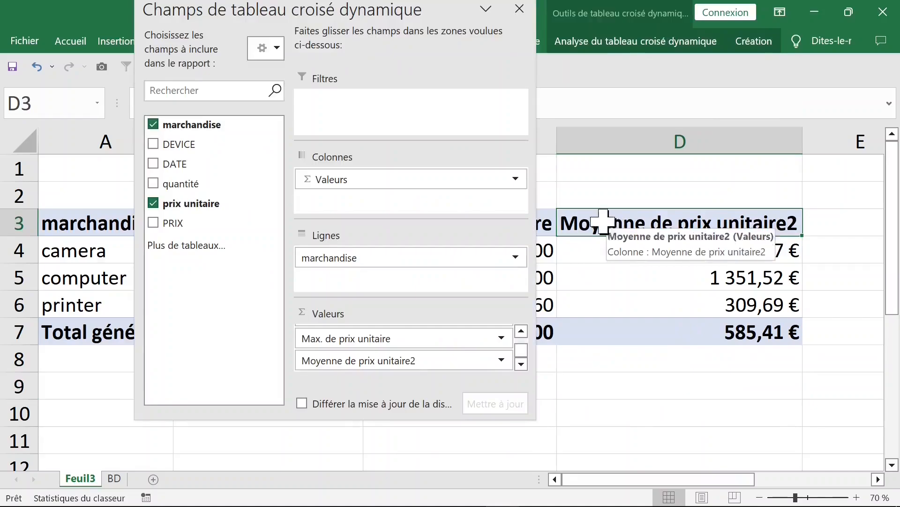
pyautogui.click(518, 9)
pyautogui.click(608, 252)
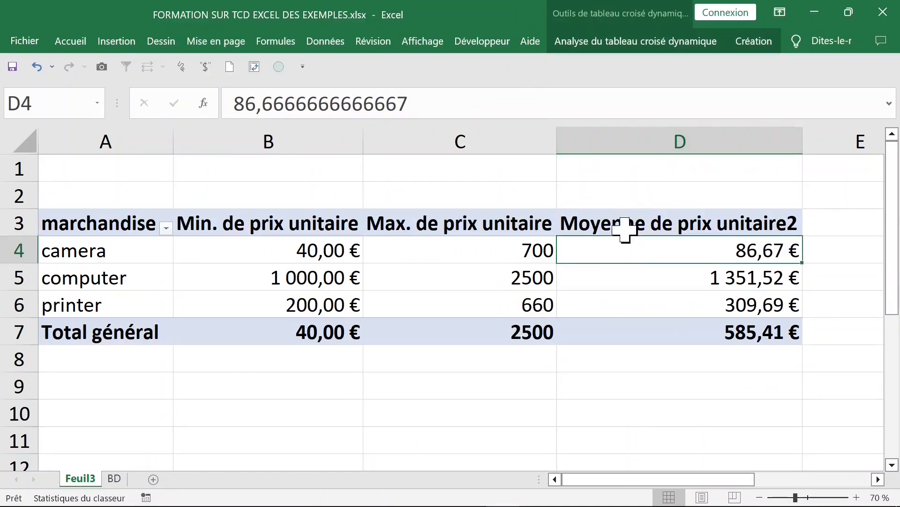
pyautogui.click(38, 66)
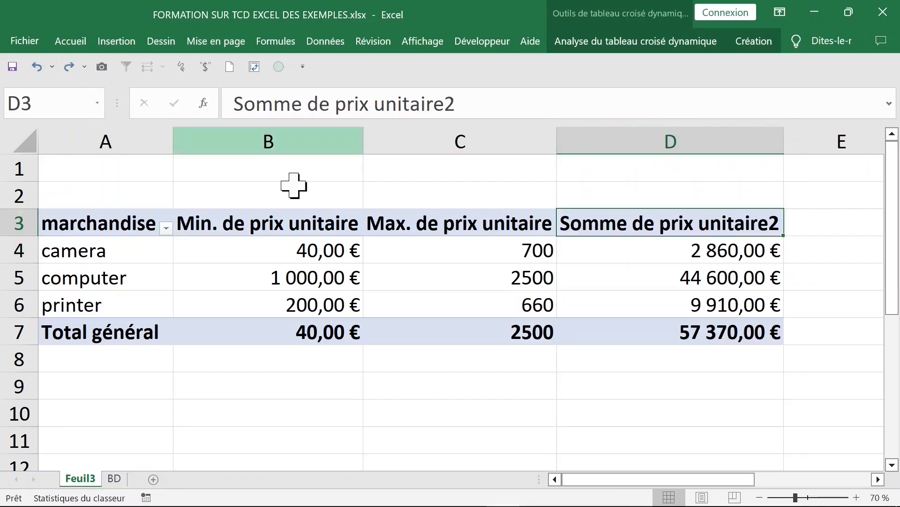
# Summarize the values of the Somme de prix unitaire2 column by Moyenne directly from one of its cells
pyautogui.click(594, 253)
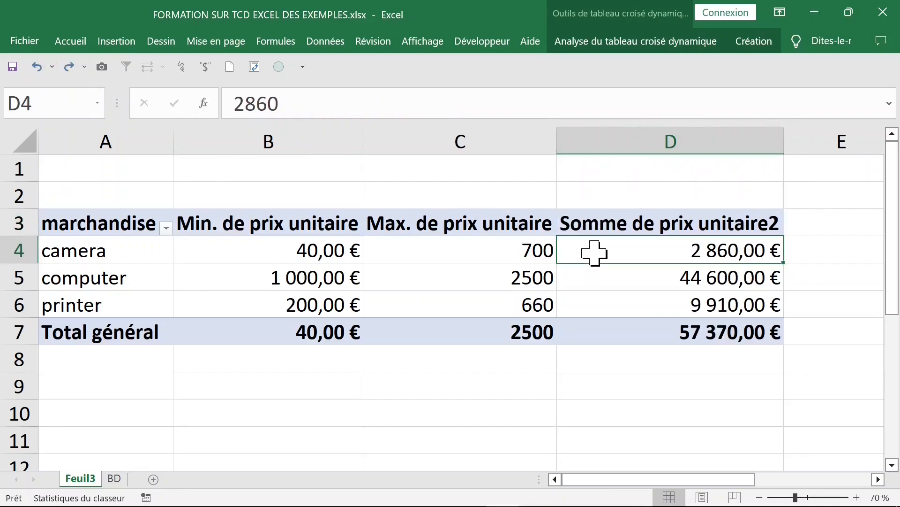
pyautogui.click(626, 132)
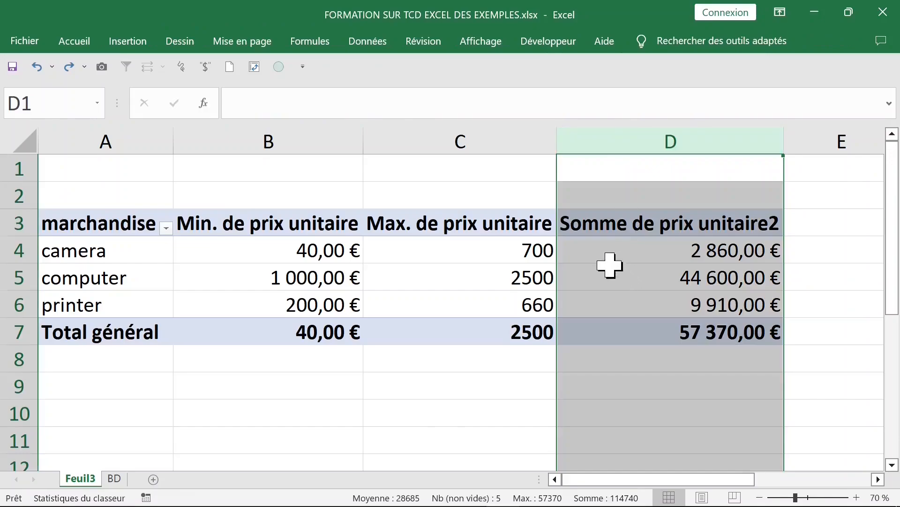
pyautogui.click(603, 251)
pyautogui.rightClick(605, 253)
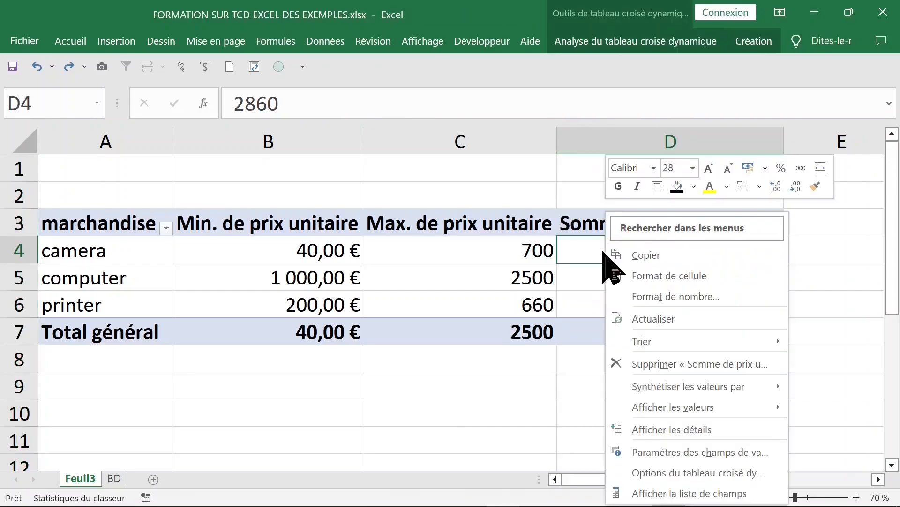
pyautogui.moveTo(665, 388)
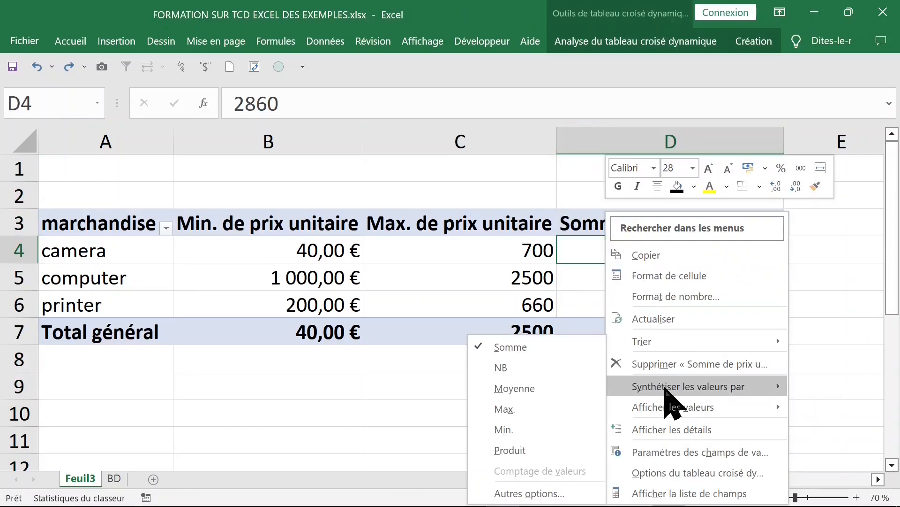
pyautogui.click(533, 388)
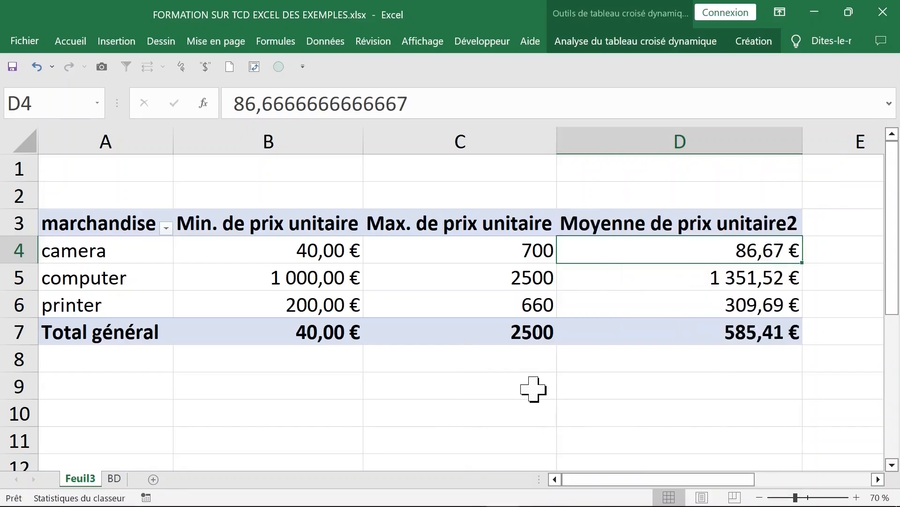
# Set the Moyenne de prix unitaire2 values' number format to Monétaire with two decimals and the € symbol
pyautogui.rightClick(657, 260)
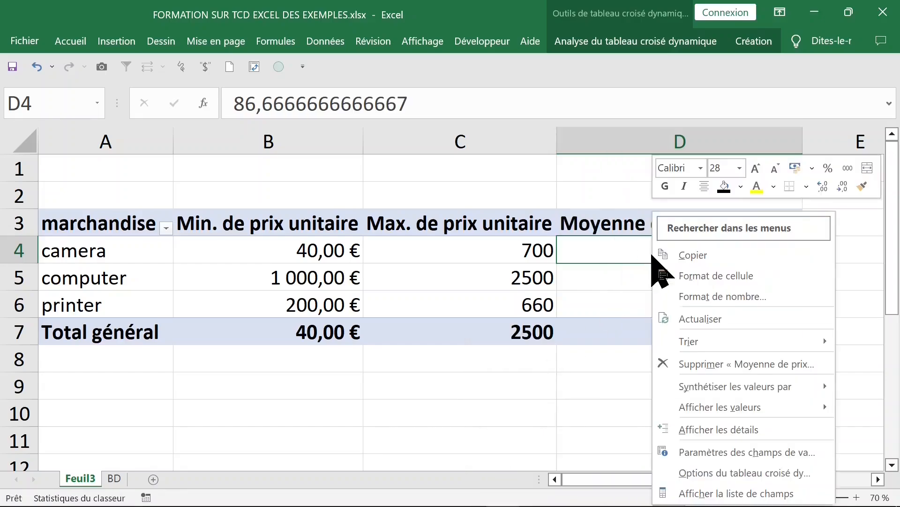
pyautogui.click(697, 305)
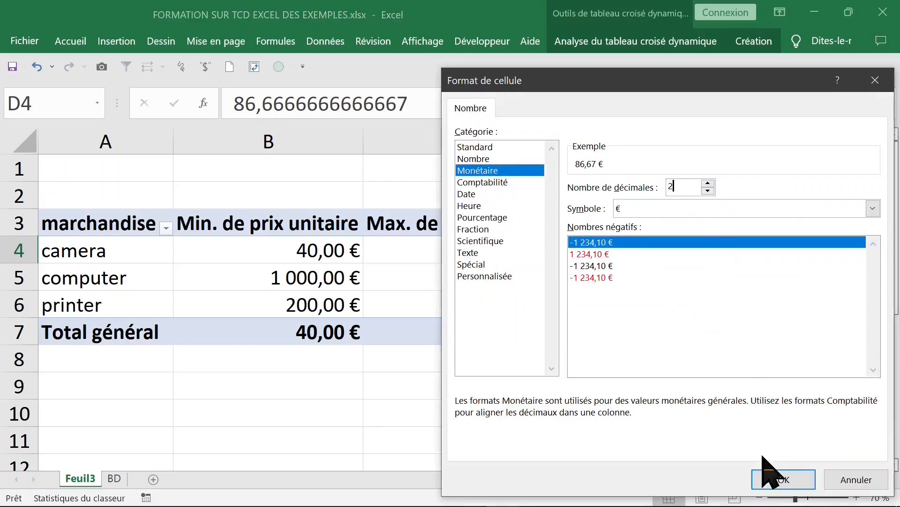
pyautogui.click(780, 483)
# Review the Min., Max. and Moyenne columns of the pivot table and their headers
pyautogui.click(419, 297)
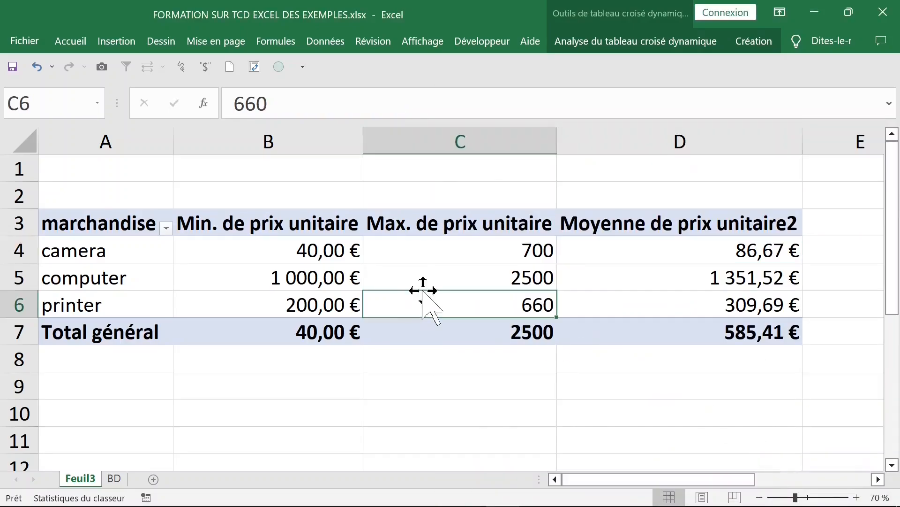
pyautogui.click(218, 225)
pyautogui.click(263, 141)
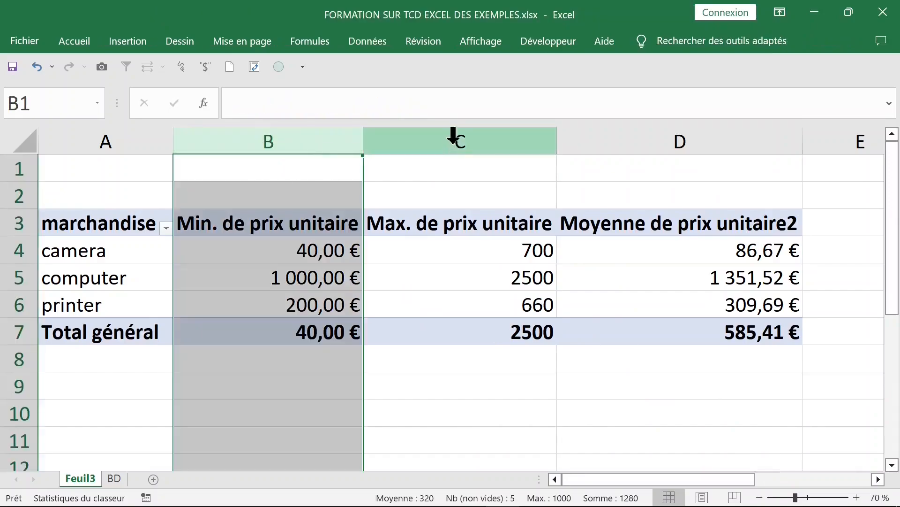
pyautogui.click(458, 139)
pyautogui.click(631, 142)
pyautogui.click(293, 219)
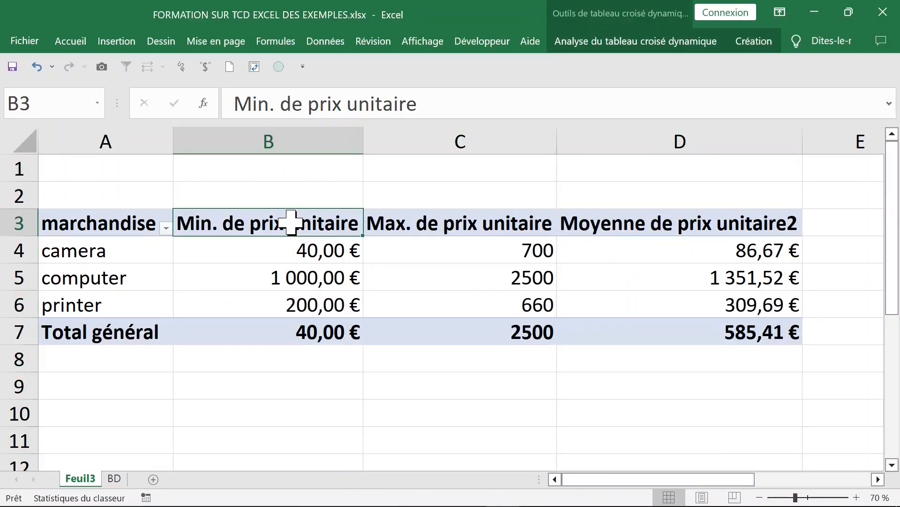
pyautogui.click(596, 224)
# Show the pivot table's field list to check the fields and value areas, and close it
pyautogui.click(234, 252)
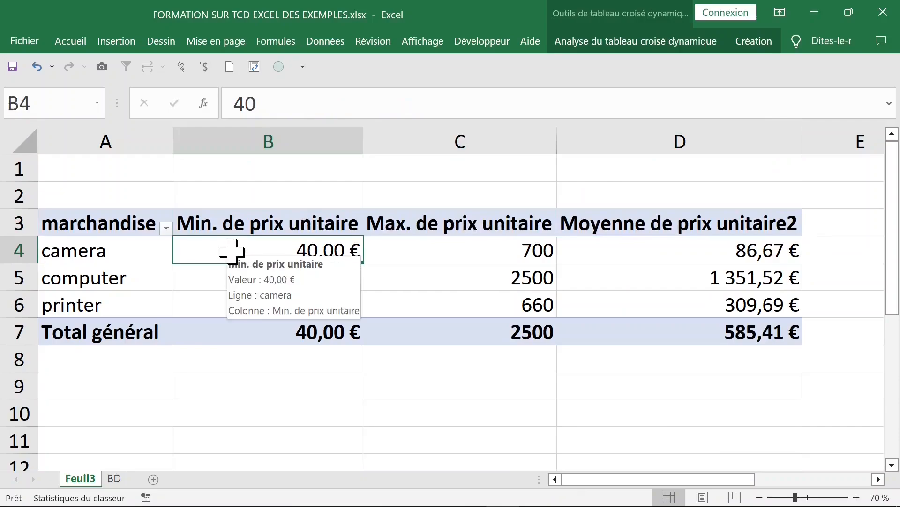
pyautogui.rightClick(232, 252)
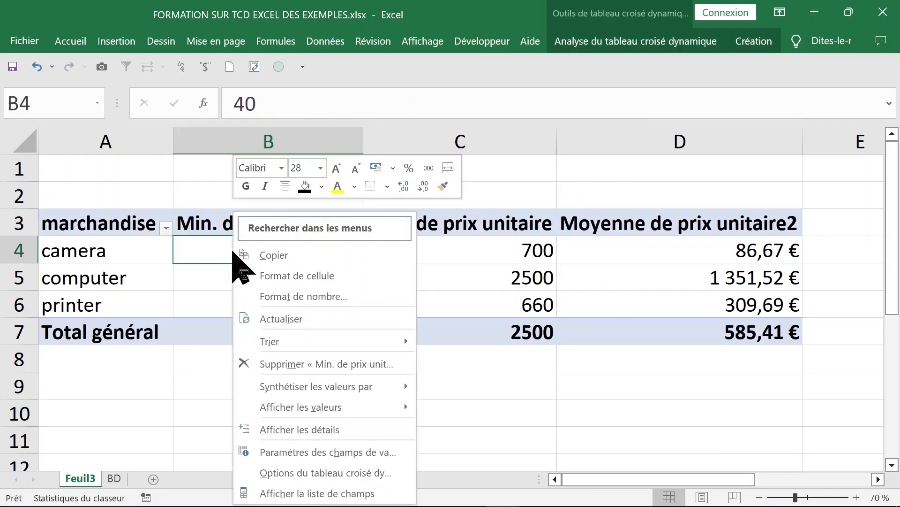
pyautogui.click(301, 490)
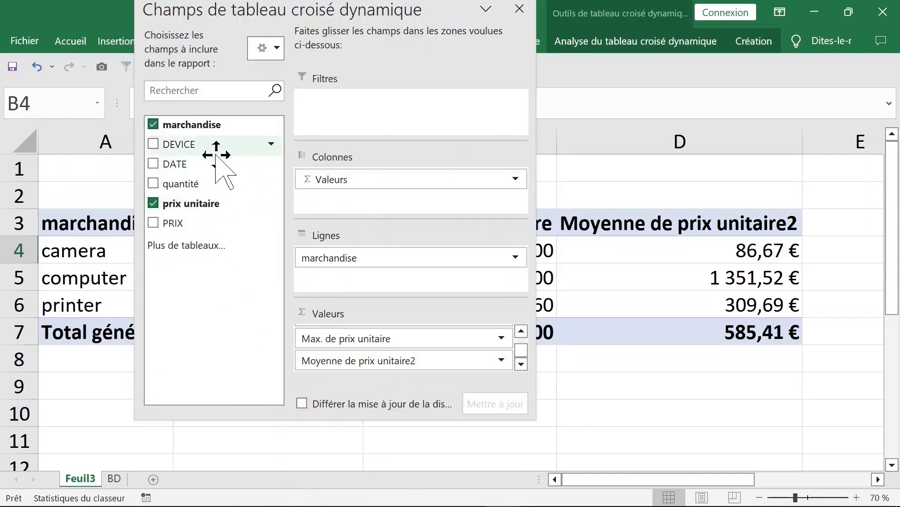
pyautogui.click(519, 8)
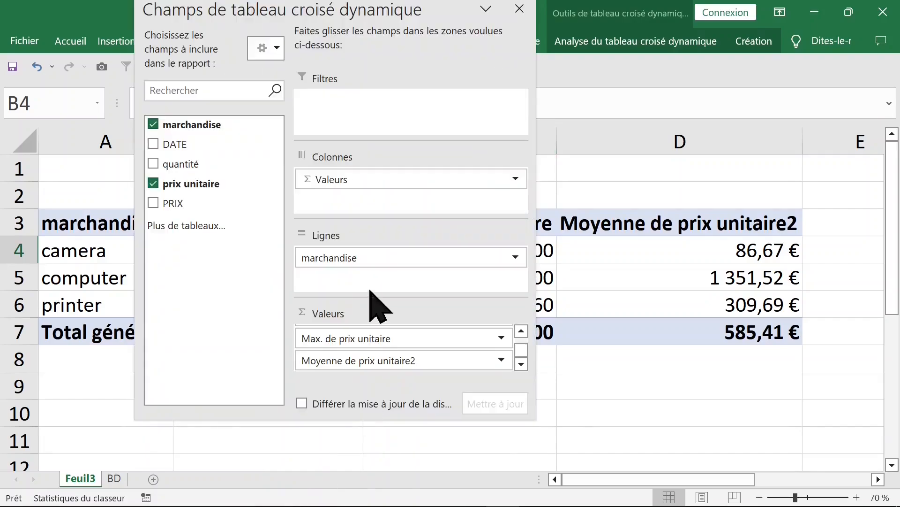
pyautogui.click(519, 8)
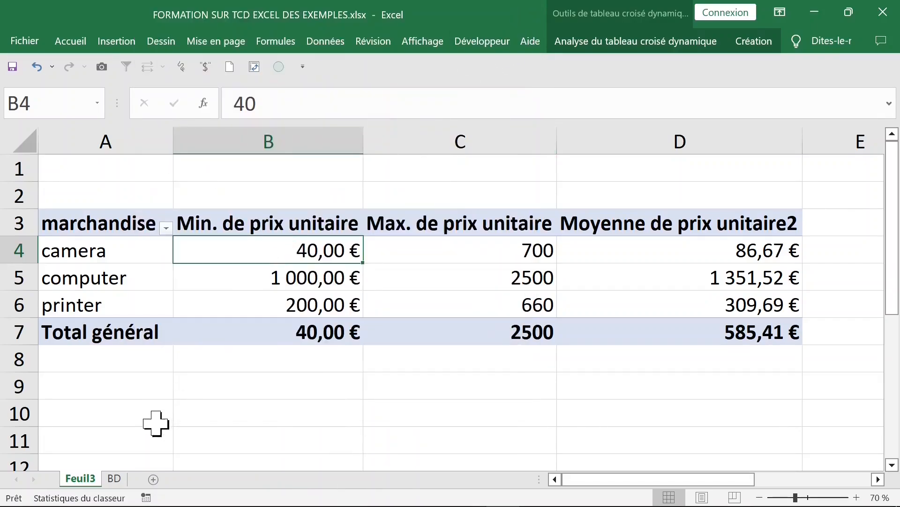
# Review the marchandise, DATE and quantité columns of the source data on the BD sheet
pyautogui.click(115, 478)
pyautogui.click(230, 323)
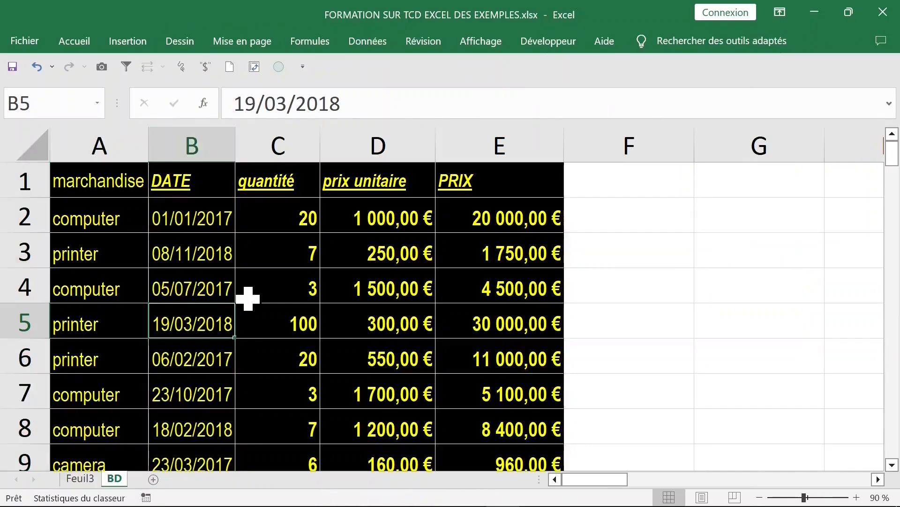
pyautogui.click(181, 148)
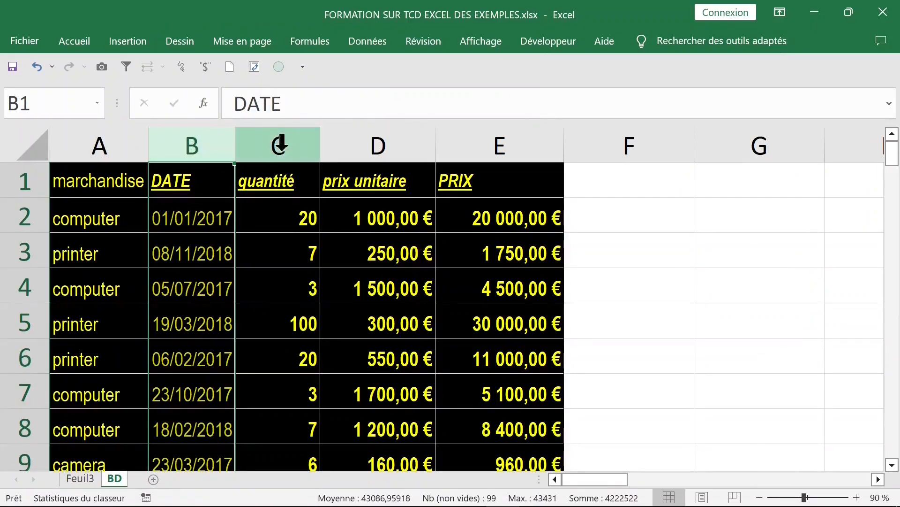
pyautogui.click(275, 141)
pyautogui.click(196, 146)
pyautogui.moveTo(199, 146); pyautogui.dragTo(268, 144)
pyautogui.click(107, 143)
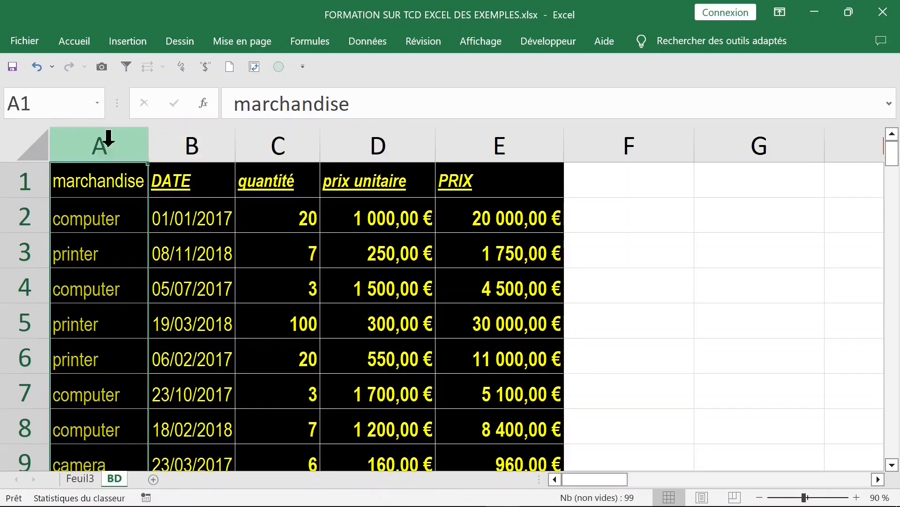
pyautogui.click(182, 141)
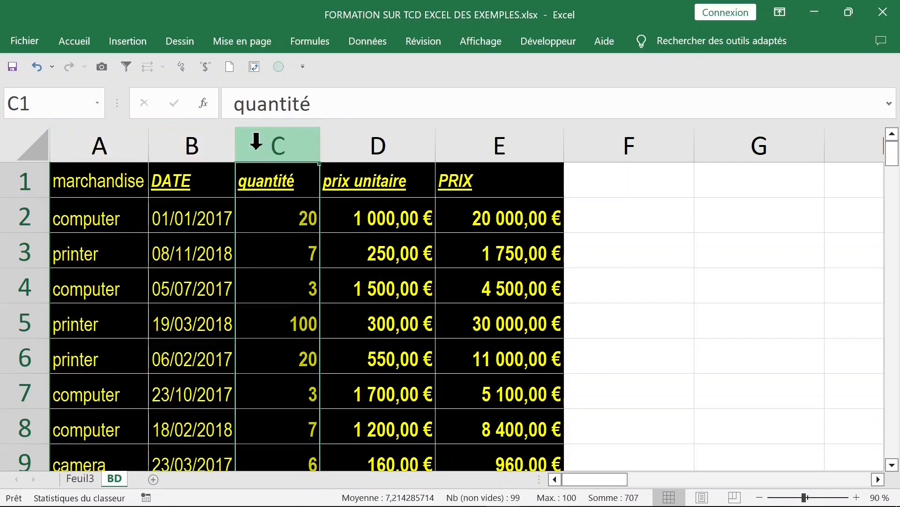
# Create a pivot table on a new worksheet from the source range BD!$A$1:$E$99
pyautogui.click(201, 212)
pyautogui.click(132, 43)
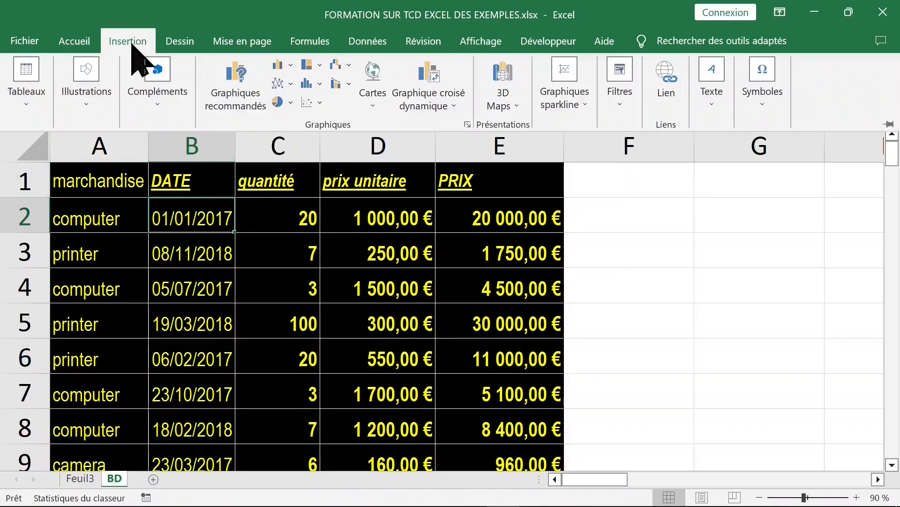
pyautogui.click(27, 71)
pyautogui.click(36, 157)
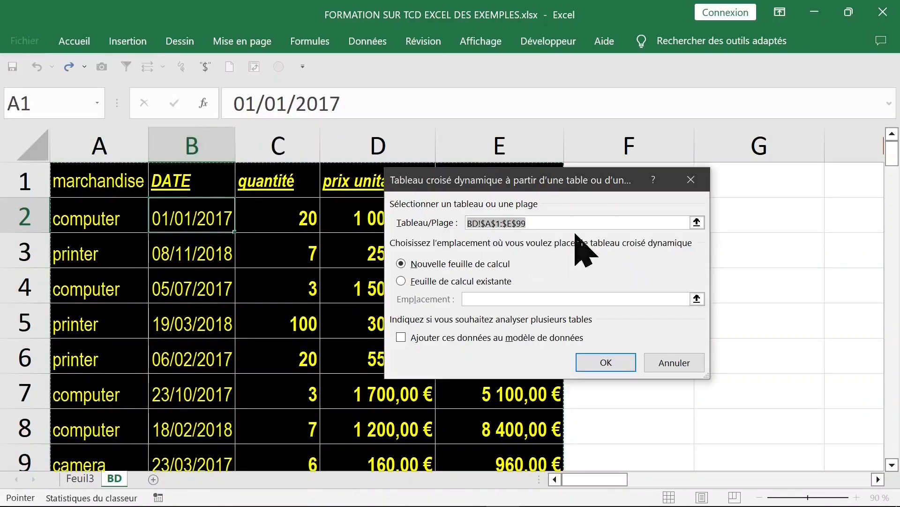
pyautogui.click(595, 364)
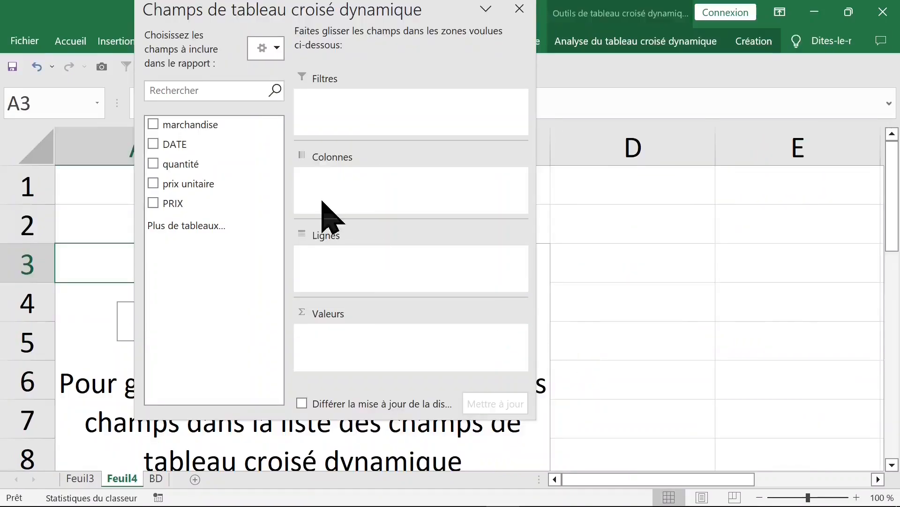
# Lay out the pivot table with marchandise in columns, DATE in rows and quantité as values, and close the field list
pyautogui.moveTo(192, 125); pyautogui.dragTo(346, 184)
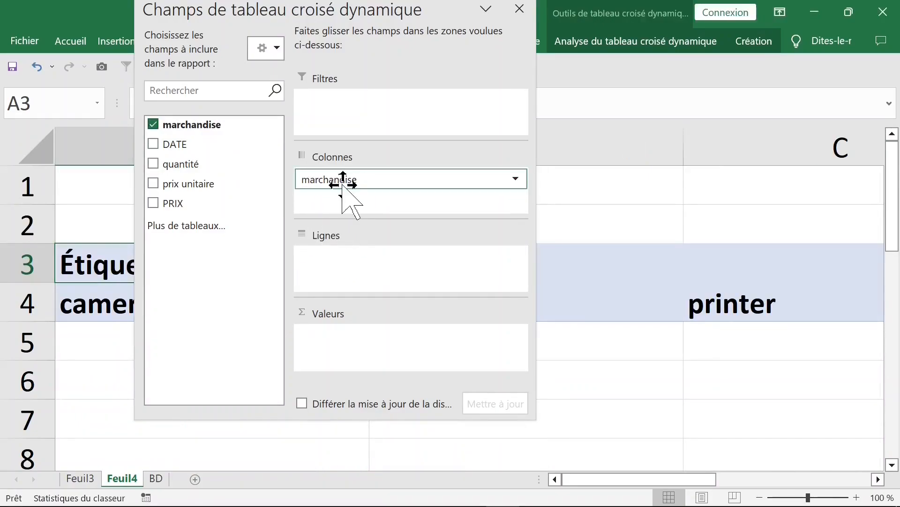
pyautogui.moveTo(204, 150); pyautogui.dragTo(347, 337)
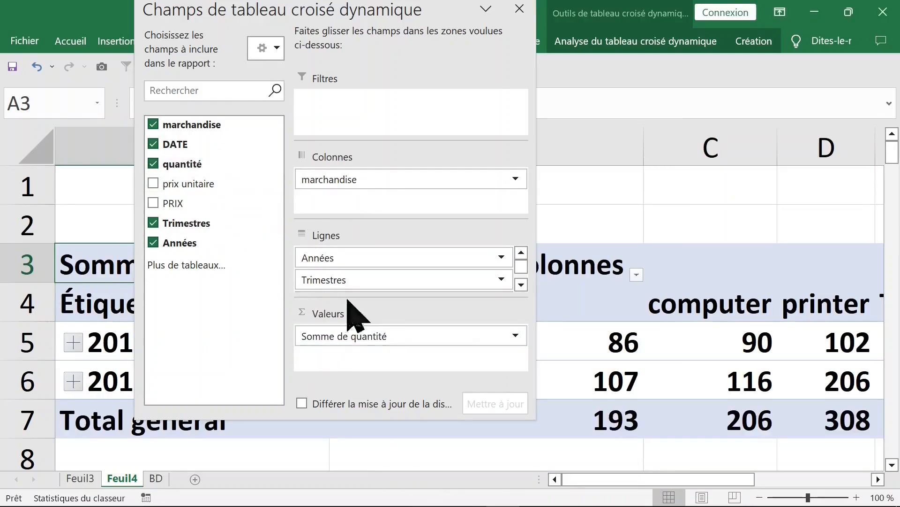
pyautogui.click(519, 9)
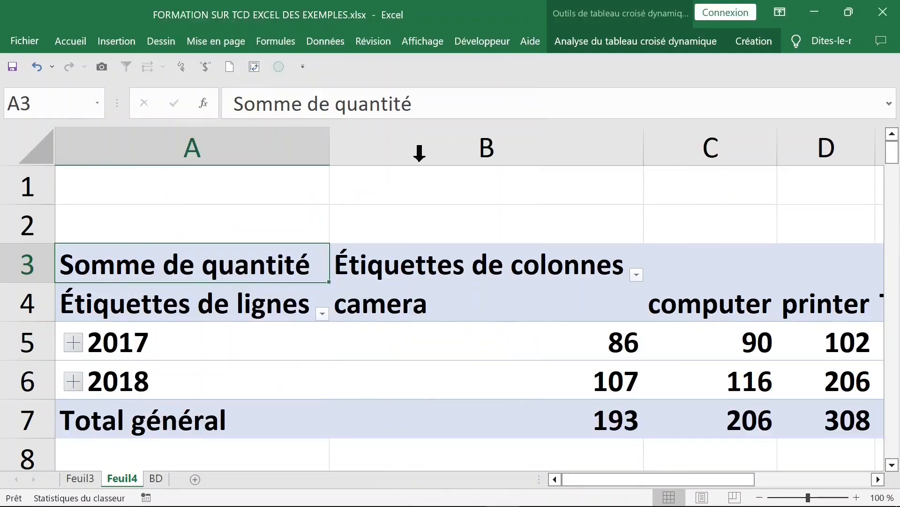
# Ungroup the years in the pivot table's row labels into individual dates
pyautogui.click(180, 347)
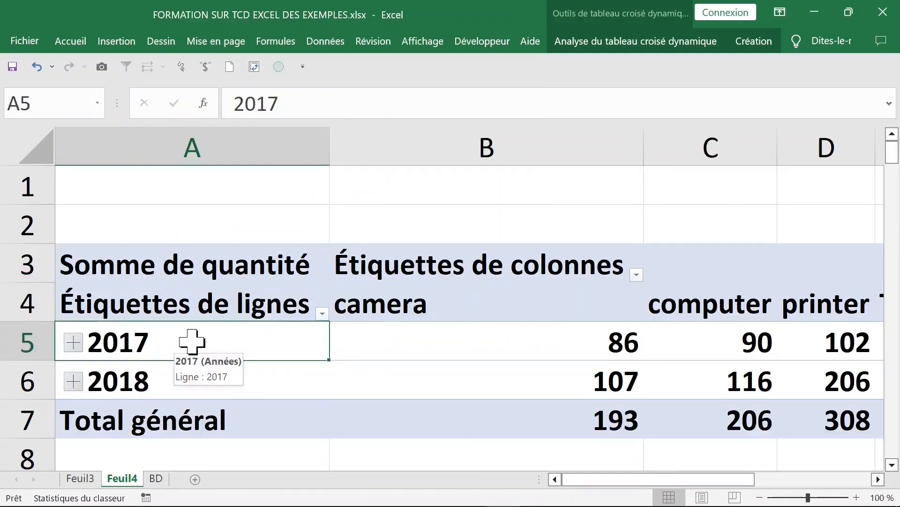
pyautogui.scroll(-1, 192, 341)
pyautogui.rightClick(184, 267)
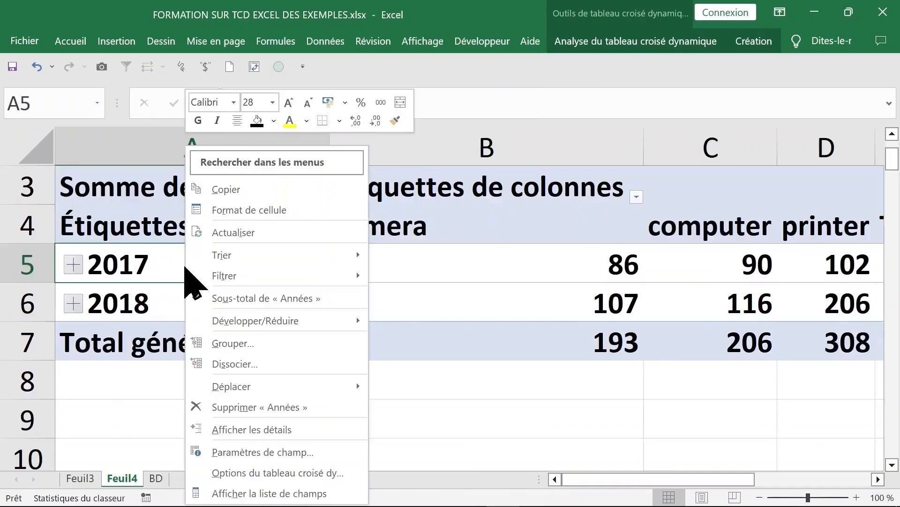
pyautogui.click(248, 363)
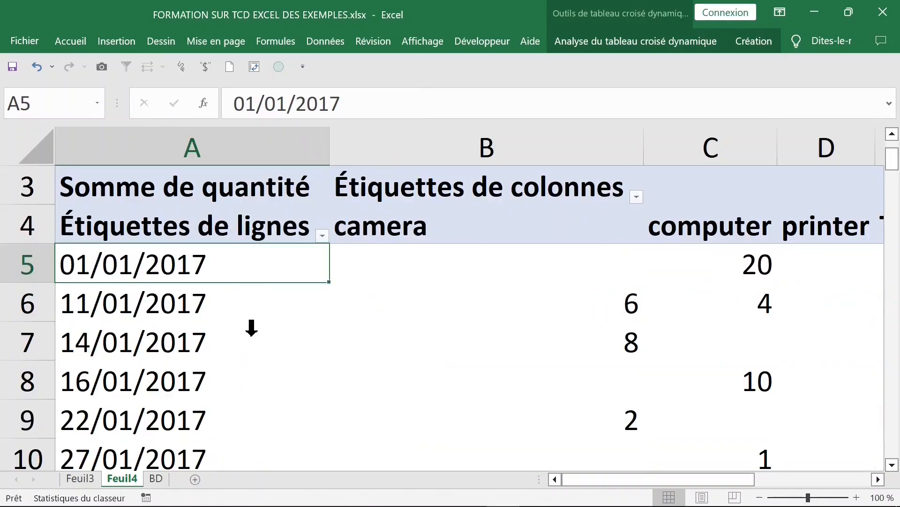
# Hide the first five dates of the pivot table's row labels
pyautogui.hotkey('ctrl', '-')
pyautogui.hotkey('ctrl', '-')
pyautogui.hotkey('ctrl', '-')
pyautogui.hotkey('ctrl', '-')
pyautogui.hotkey('ctrl', '-')
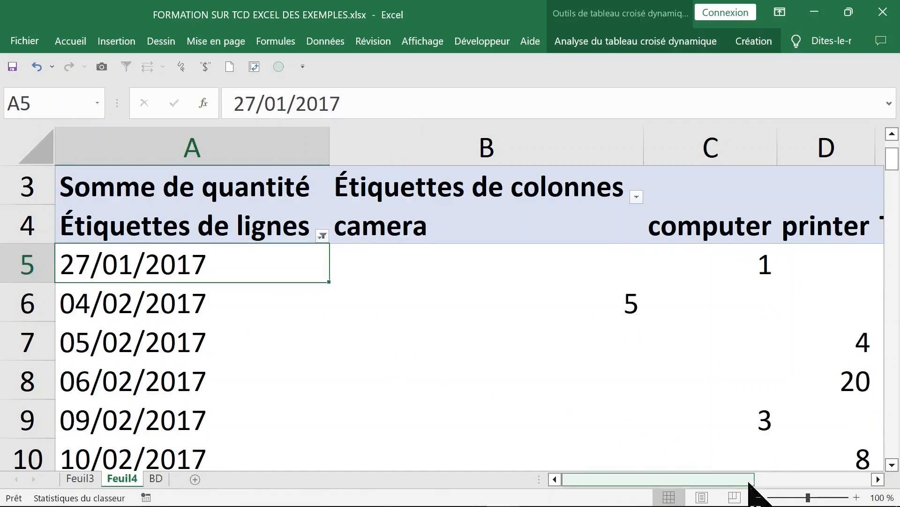
# Reduce the sheet zoom to 50 % and examine the empty cells in the pivot table's camera column
pyautogui.click(760, 497)
pyautogui.click(760, 497)
pyautogui.click(760, 497)
pyautogui.click(760, 497)
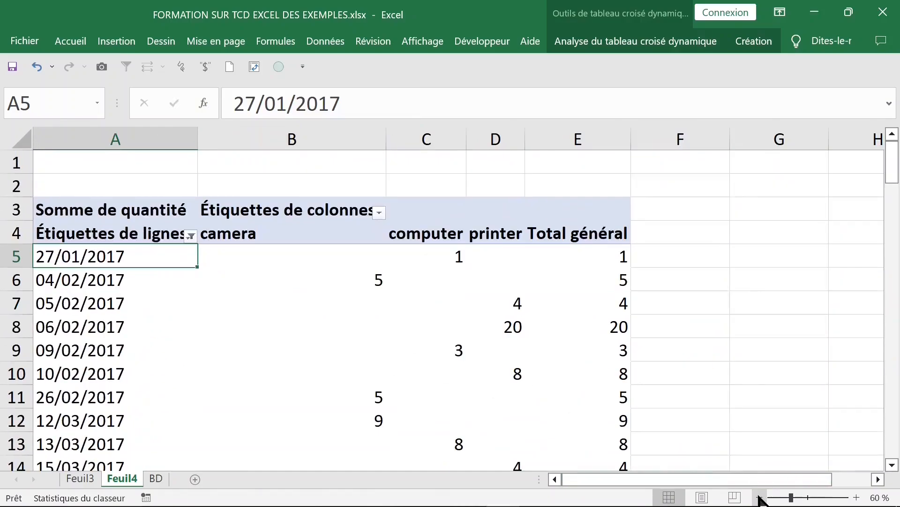
pyautogui.click(759, 497)
pyautogui.click(261, 240)
pyautogui.click(245, 273)
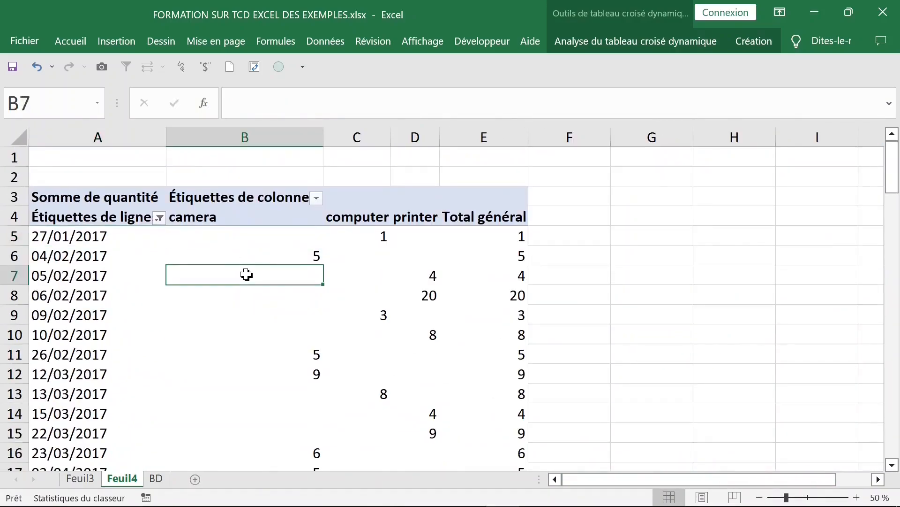
pyautogui.click(244, 233)
pyautogui.moveTo(244, 233); pyautogui.dragTo(288, 443)
pyautogui.click(272, 315)
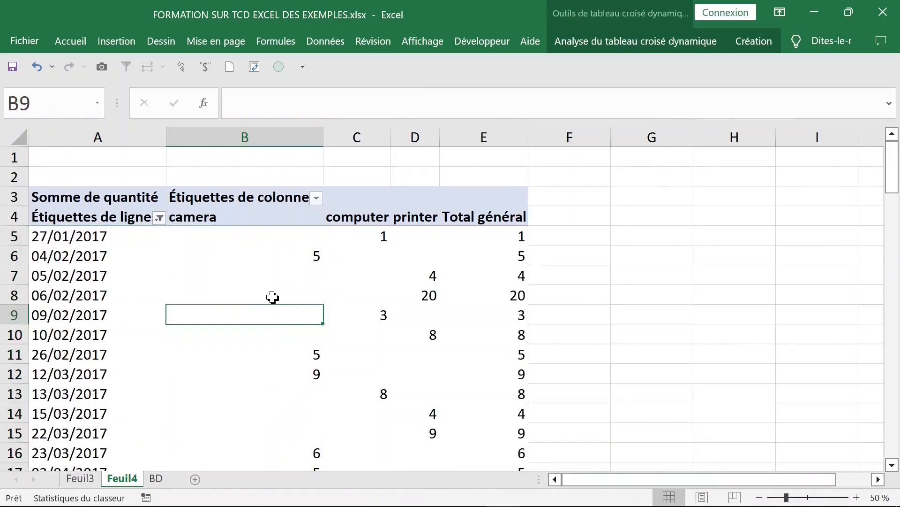
pyautogui.click(251, 256)
pyautogui.click(258, 280)
# Set the pivot table options to show 0 for empty cells
pyautogui.rightClick(247, 281)
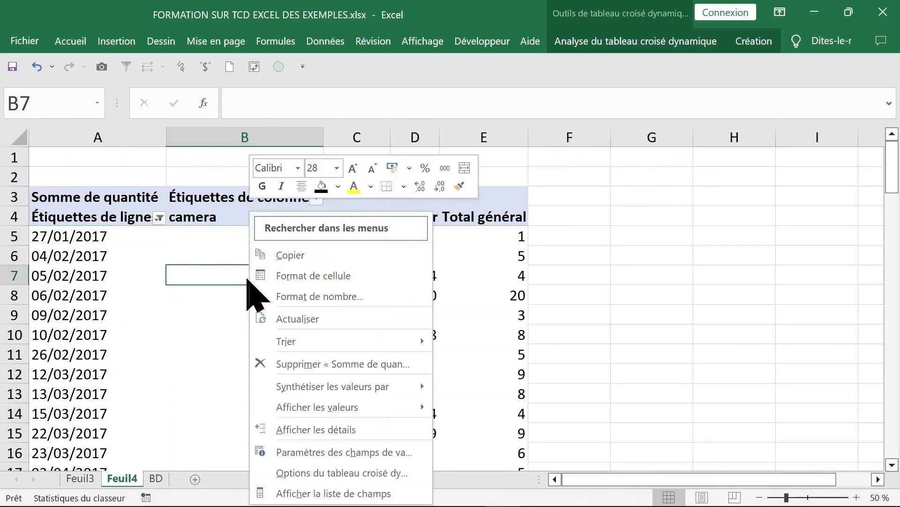
pyautogui.click(345, 473)
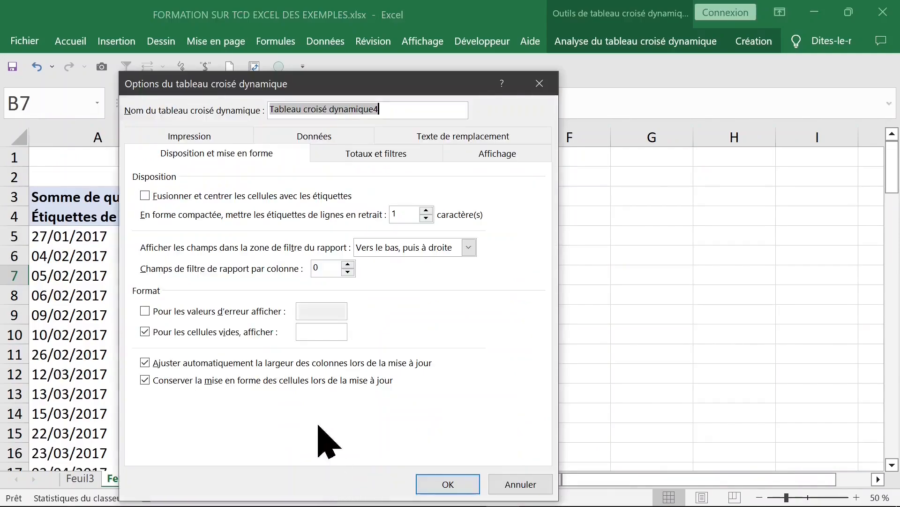
pyautogui.click(305, 331)
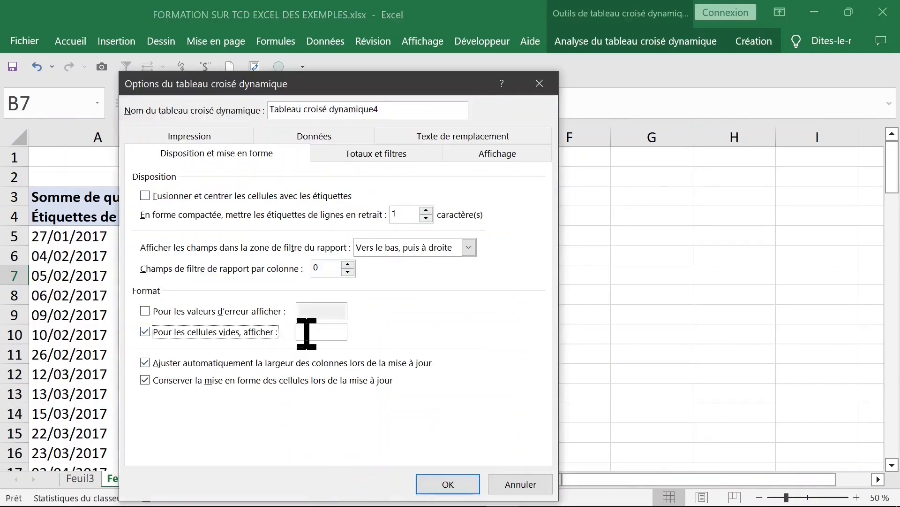
pyautogui.press('Return')
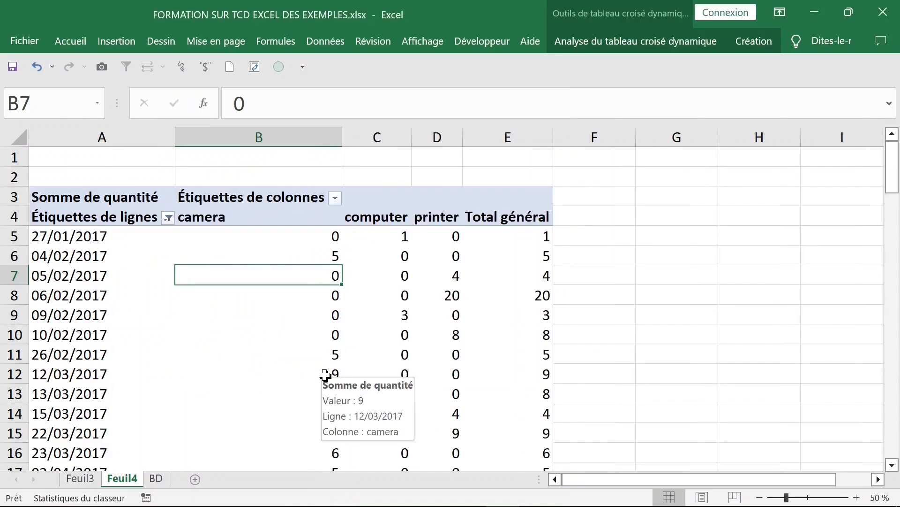
# Group the row label dates by Trimestres and Années, without Mois
pyautogui.click(96, 253)
pyautogui.click(100, 256)
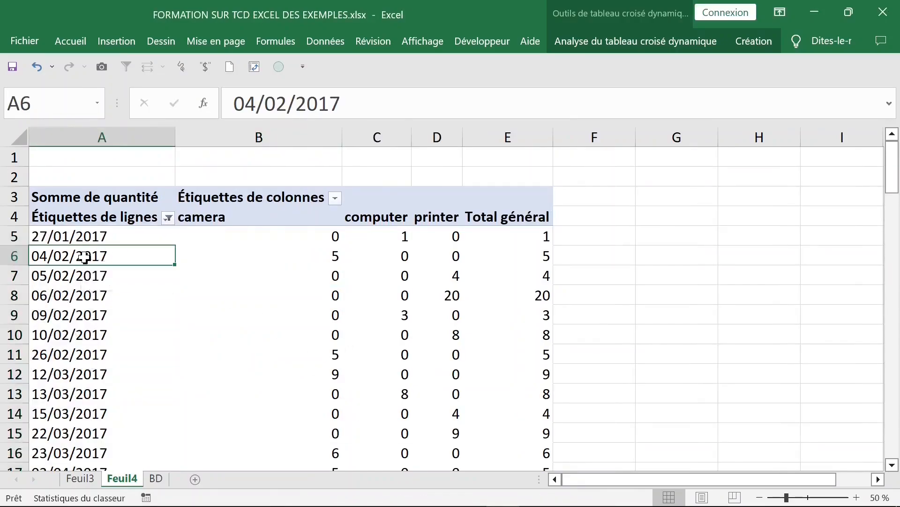
pyautogui.rightClick(90, 262)
pyautogui.click(150, 367)
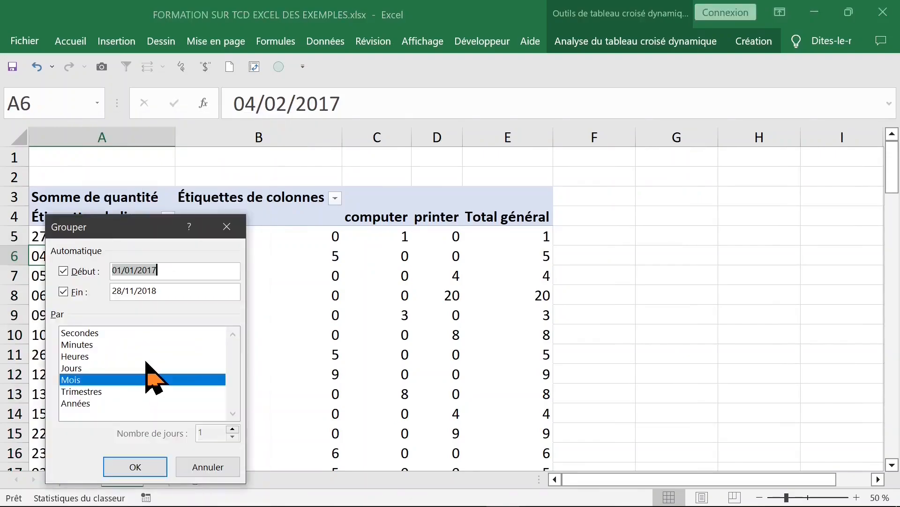
pyautogui.moveTo(122, 222); pyautogui.dragTo(629, 88)
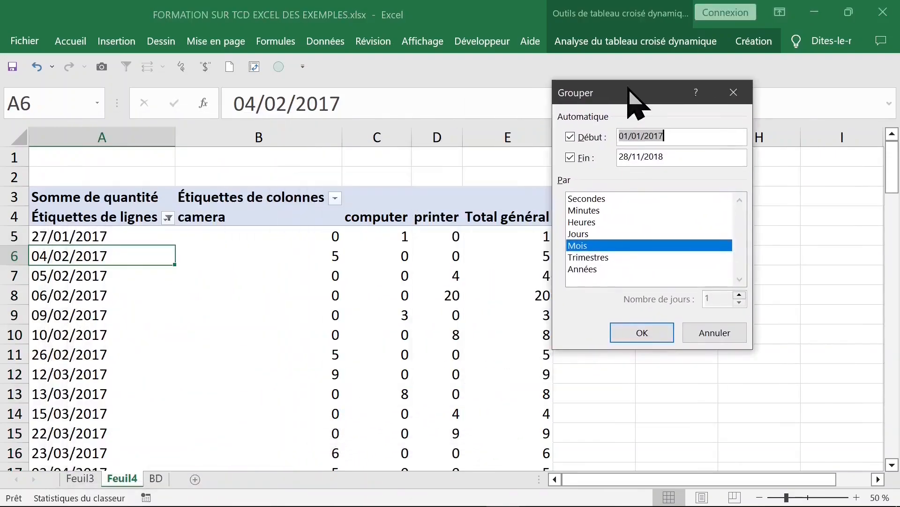
pyautogui.click(601, 257)
pyautogui.click(595, 268)
pyautogui.click(587, 246)
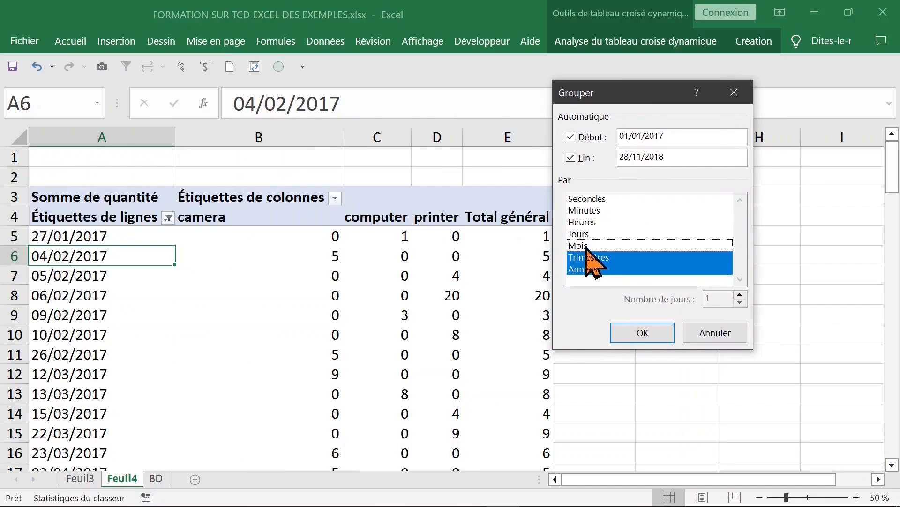
pyautogui.click(644, 333)
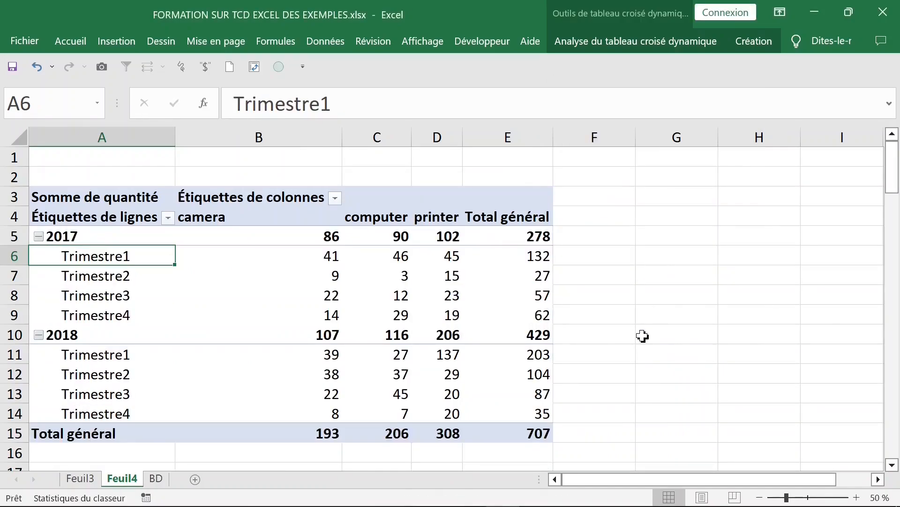
# Rearrange the pivot table with Années in columns and marchandise above DATE in rows, and close the field list
pyautogui.click(125, 274)
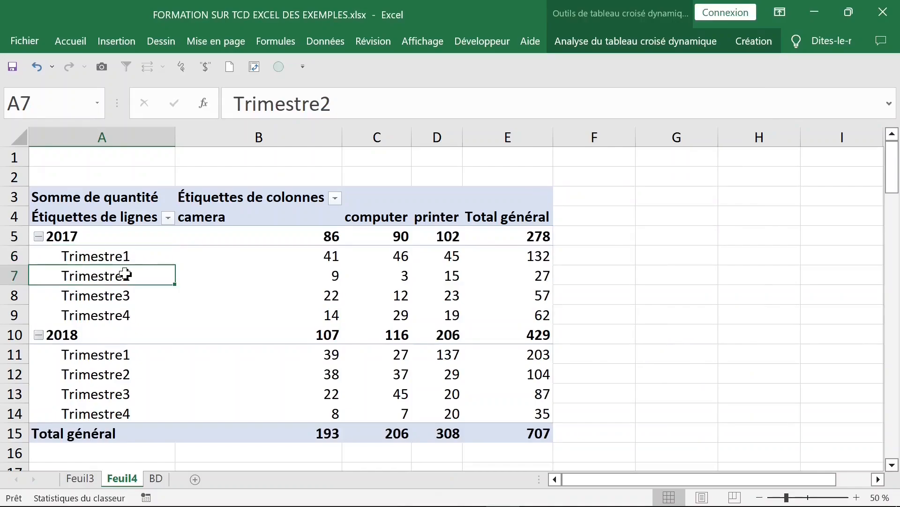
pyautogui.click(265, 257)
pyautogui.click(281, 221)
pyautogui.click(235, 237)
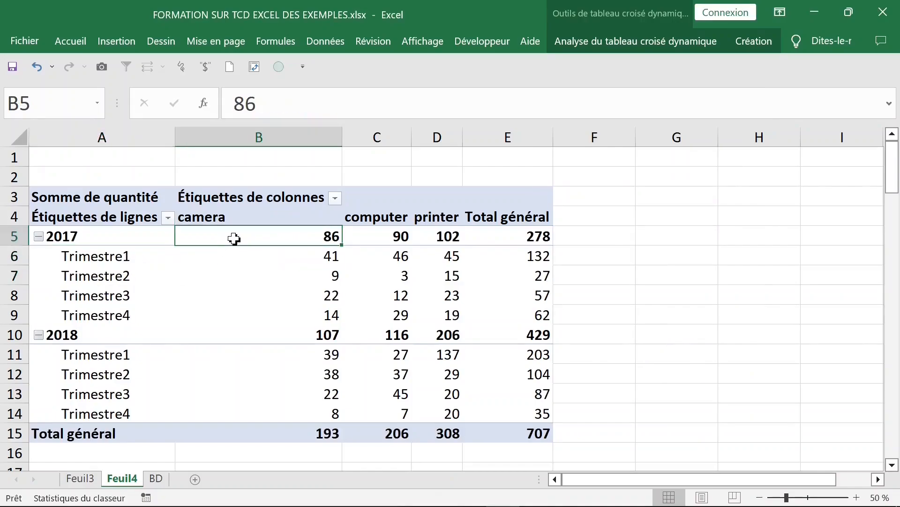
pyautogui.rightClick(235, 240)
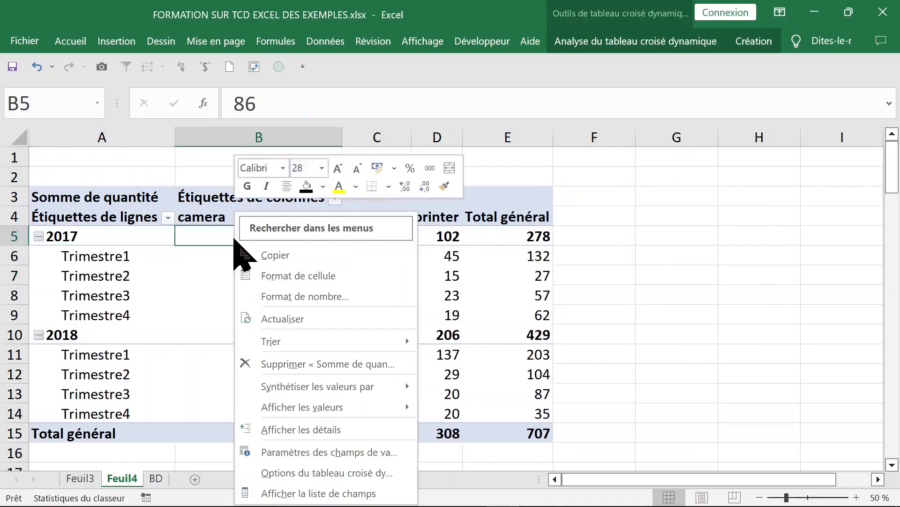
pyautogui.click(321, 493)
pyautogui.moveTo(382, 178)
pyautogui.mouseDown()
pyautogui.moveTo(398, 203)
pyautogui.moveTo(378, 238)
pyautogui.moveTo(384, 265)
pyautogui.moveTo(372, 182)
pyautogui.mouseUp()
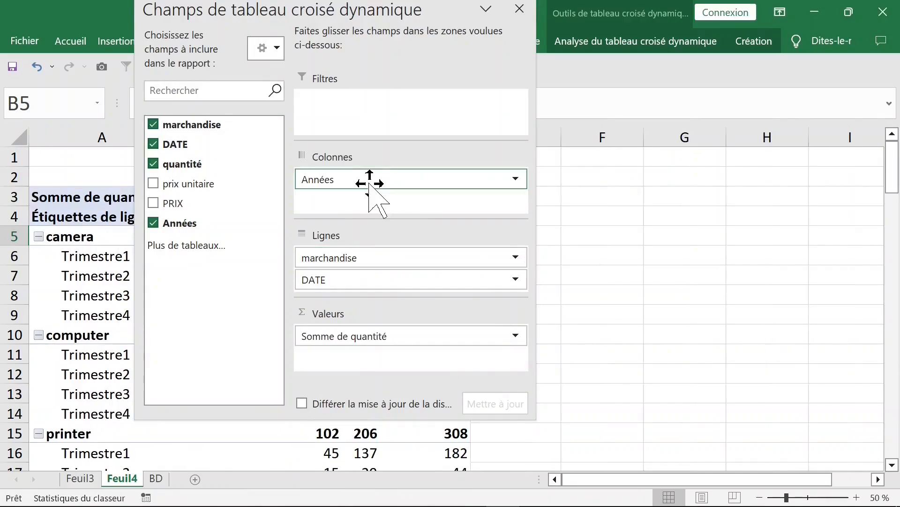
pyautogui.click(519, 10)
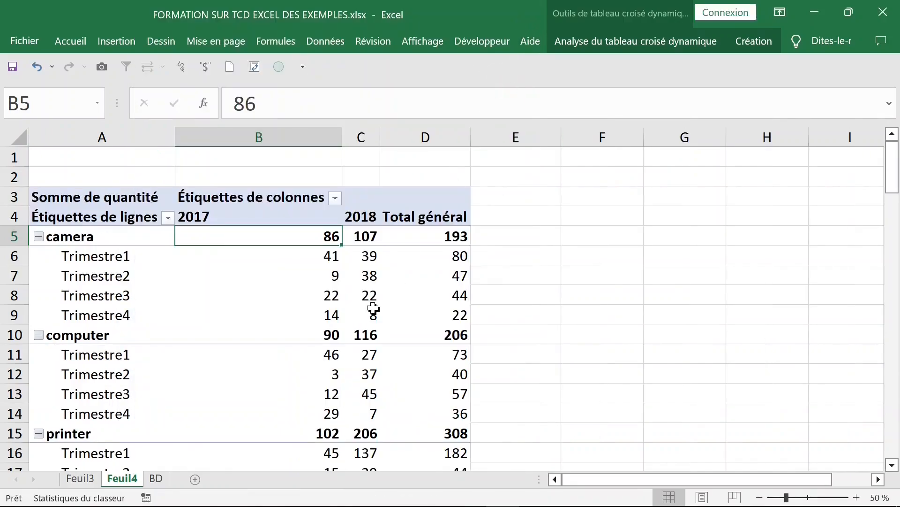
# Change the pivot table's report layout to tabular form
pyautogui.click(251, 203)
pyautogui.click(348, 212)
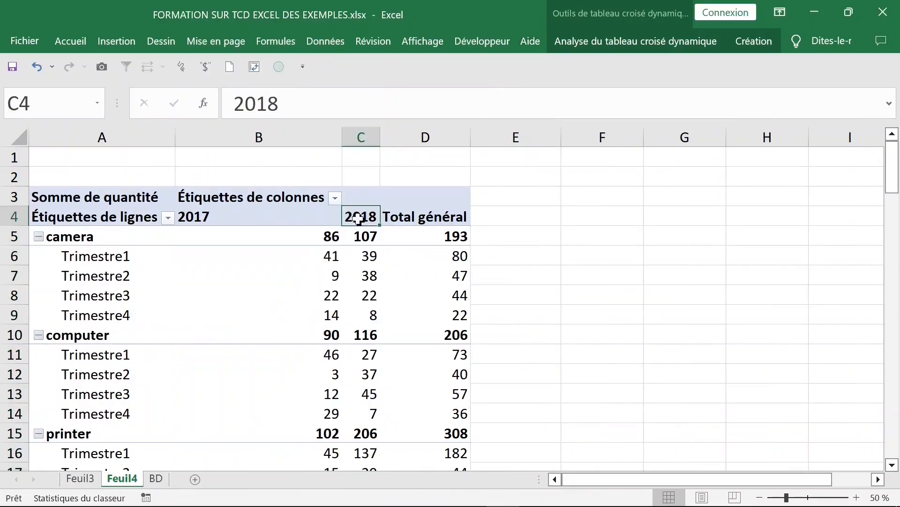
pyautogui.click(361, 237)
pyautogui.click(605, 43)
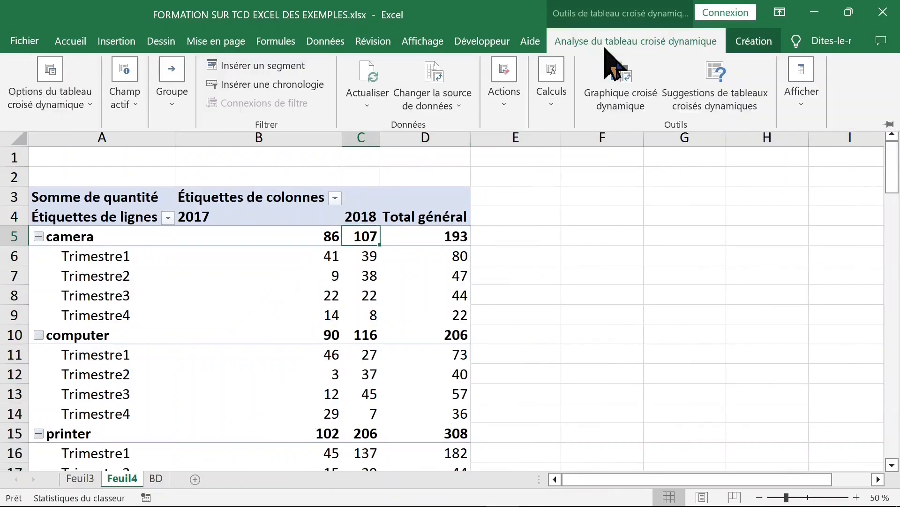
pyautogui.click(739, 42)
pyautogui.click(161, 92)
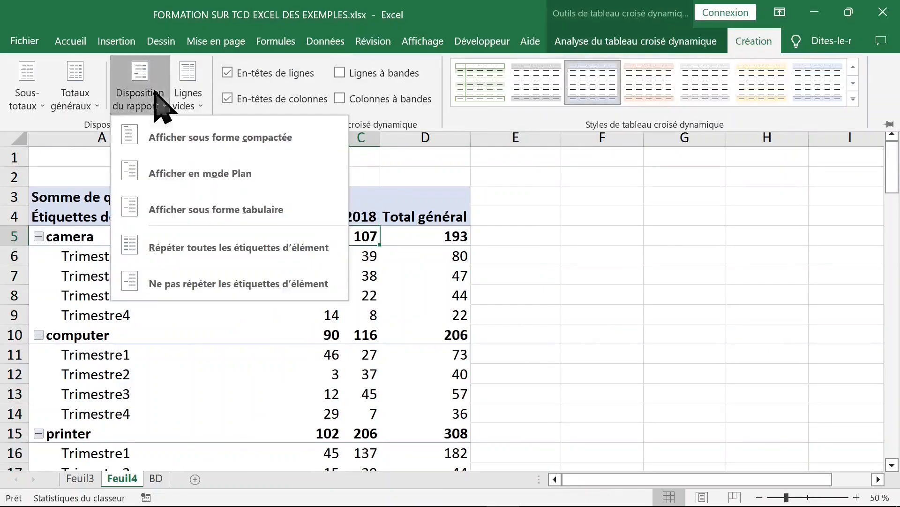
pyautogui.click(173, 202)
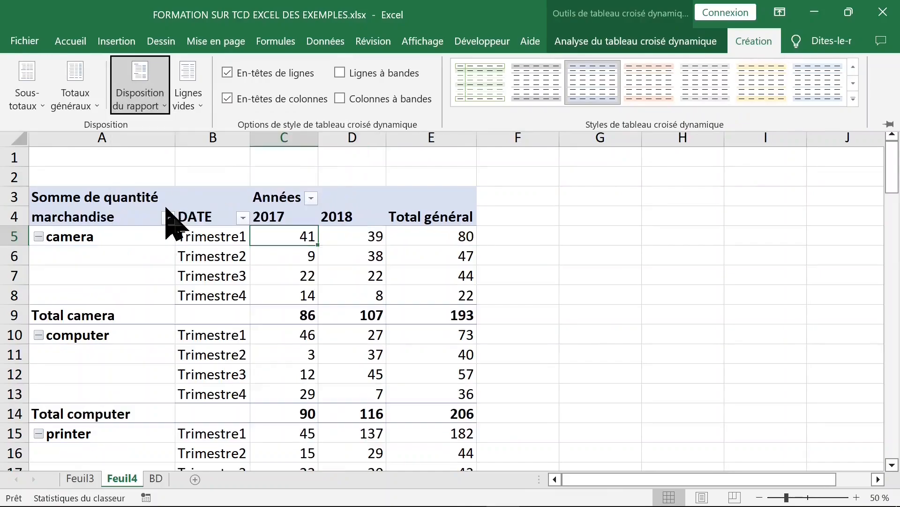
# Examine the quarterly quantities for camera, computer and printer, along with the grand totals of the pivot table
pyautogui.click(175, 262)
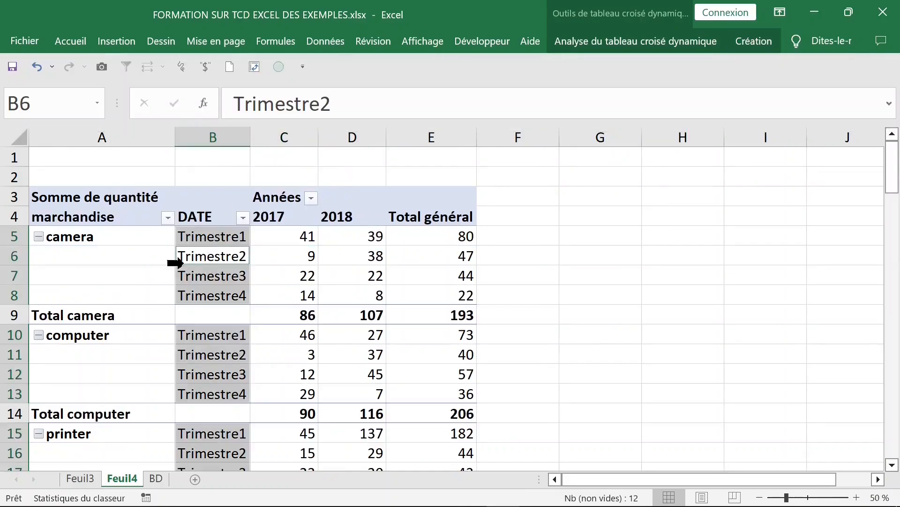
pyautogui.click(78, 256)
pyautogui.click(22, 236)
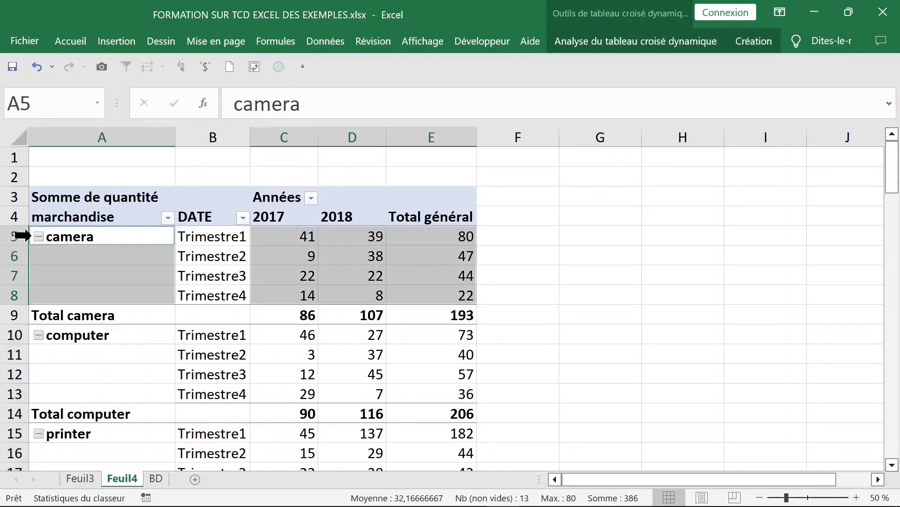
pyautogui.click(23, 335)
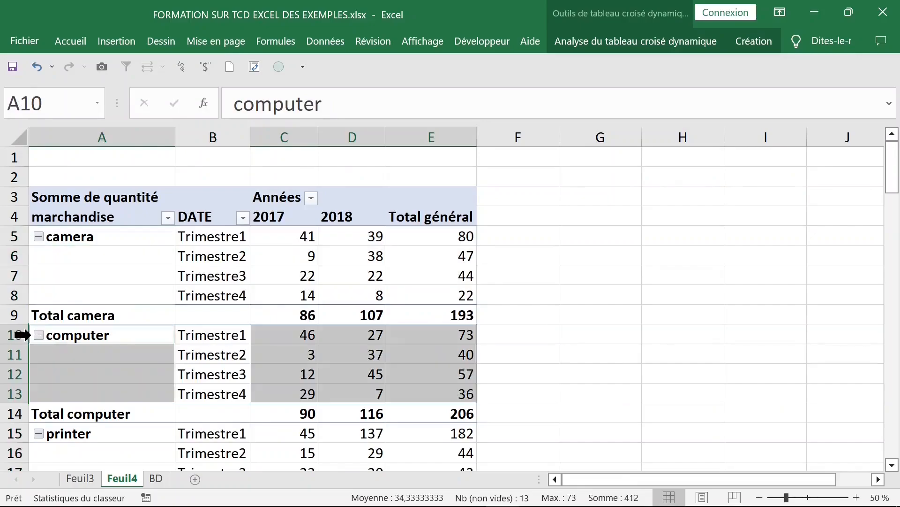
pyautogui.scroll(-2, 182, 339)
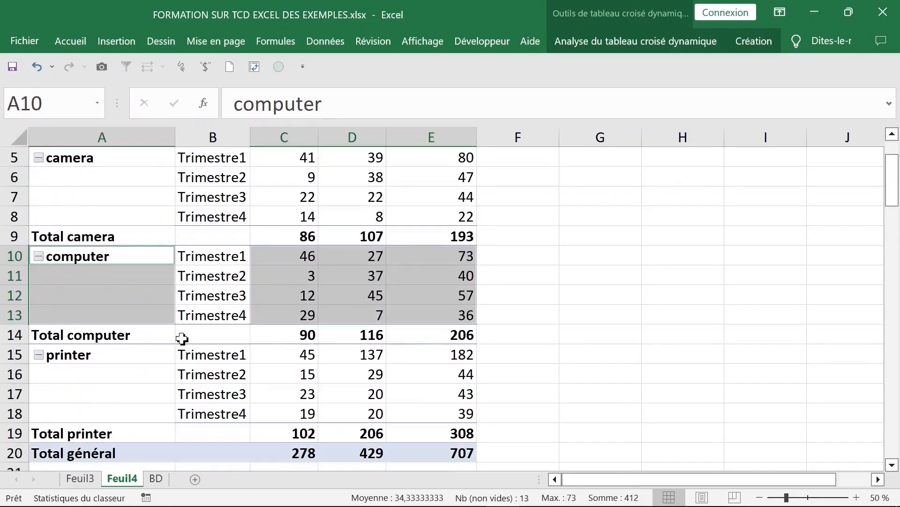
pyautogui.click(19, 355)
pyautogui.click(21, 355)
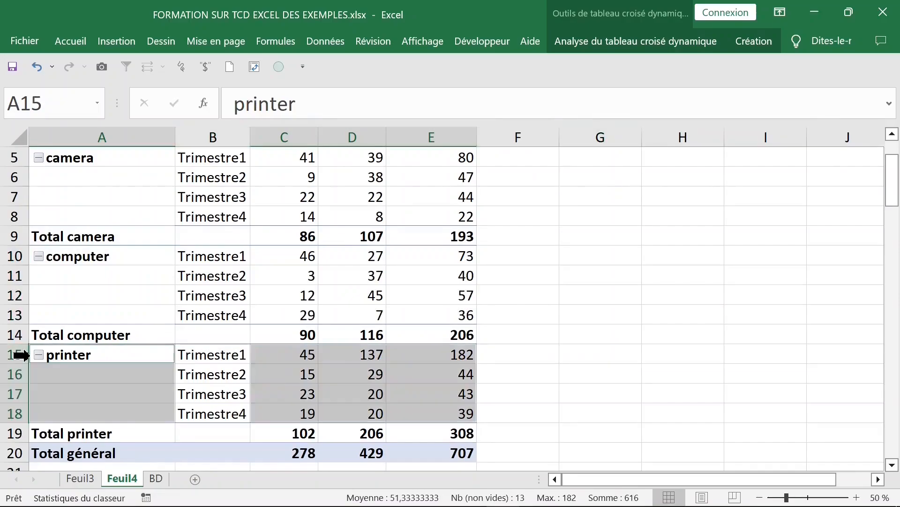
pyautogui.scroll(-3, 396, 342)
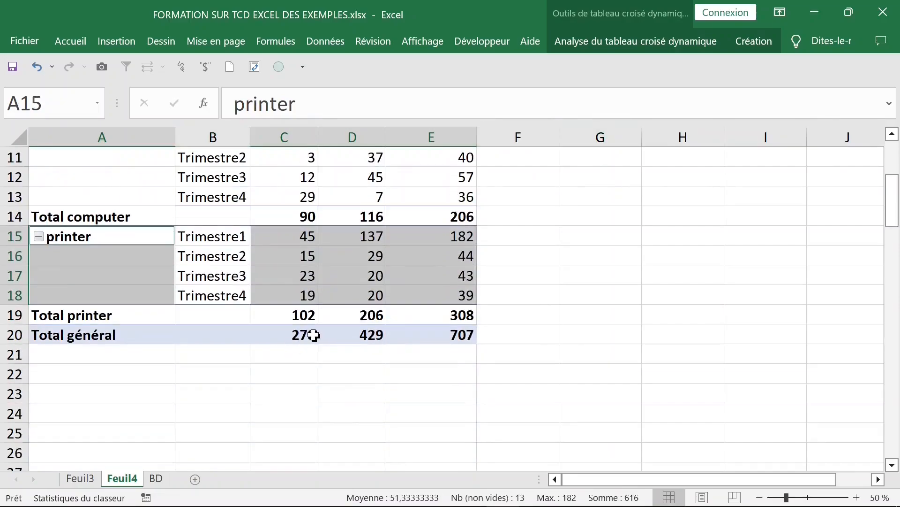
pyautogui.click(313, 335)
pyautogui.scroll(4, 413, 341)
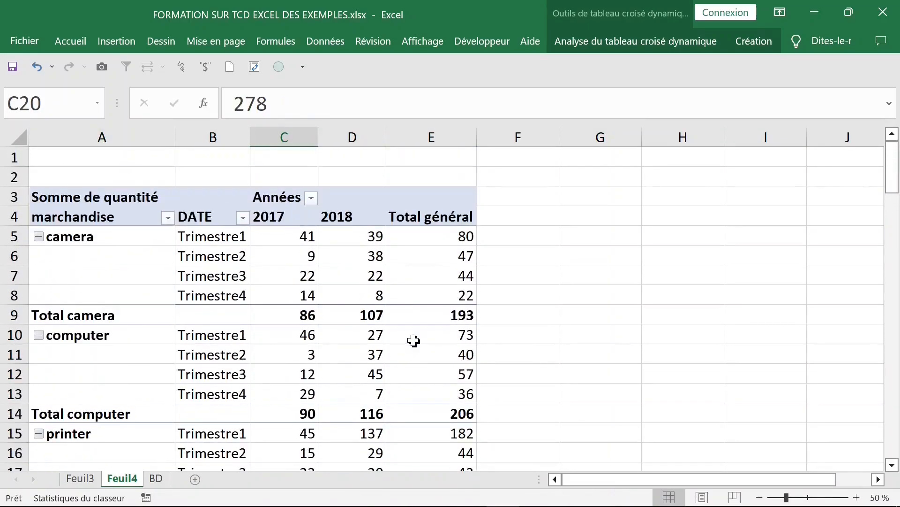
# Extract the source records behind the overall Total camera quantity to a new sheet and check them down to the last row
pyautogui.moveTo(413, 341)
pyautogui.click(451, 217)
pyautogui.click(455, 316)
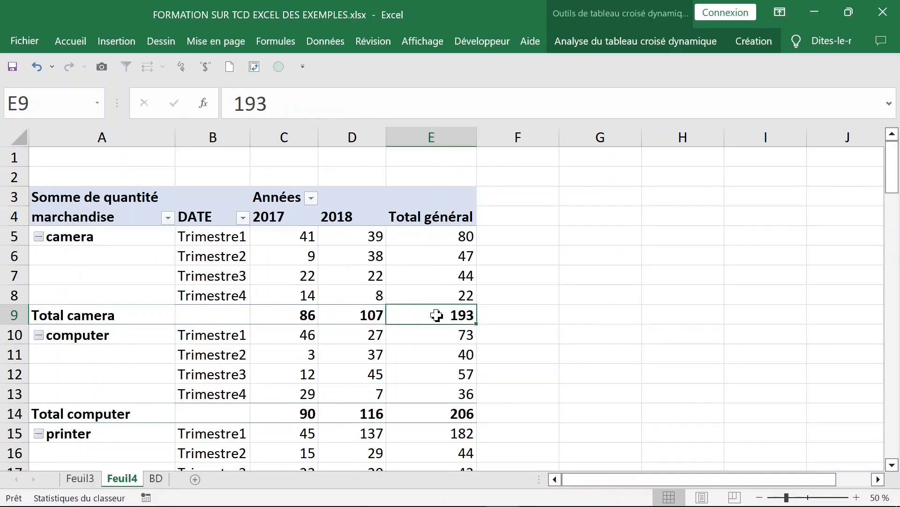
pyautogui.doubleClick(437, 315)
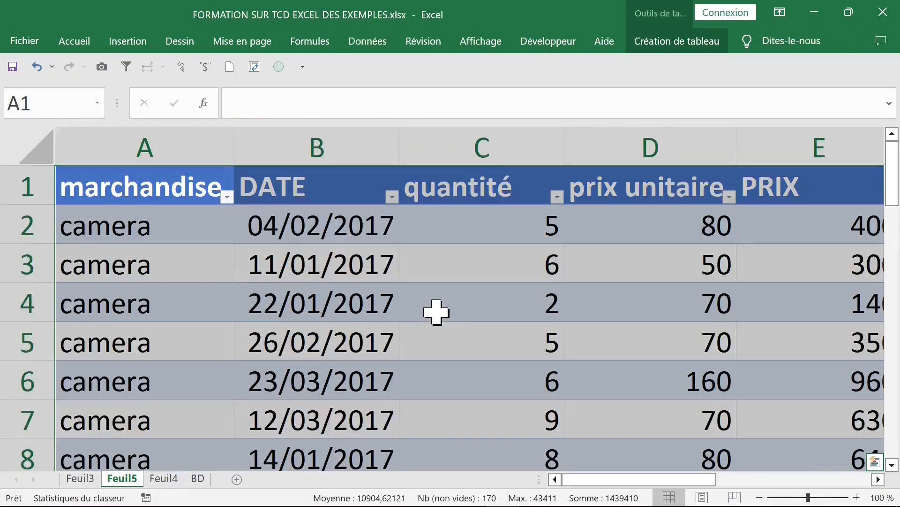
pyautogui.click(760, 498)
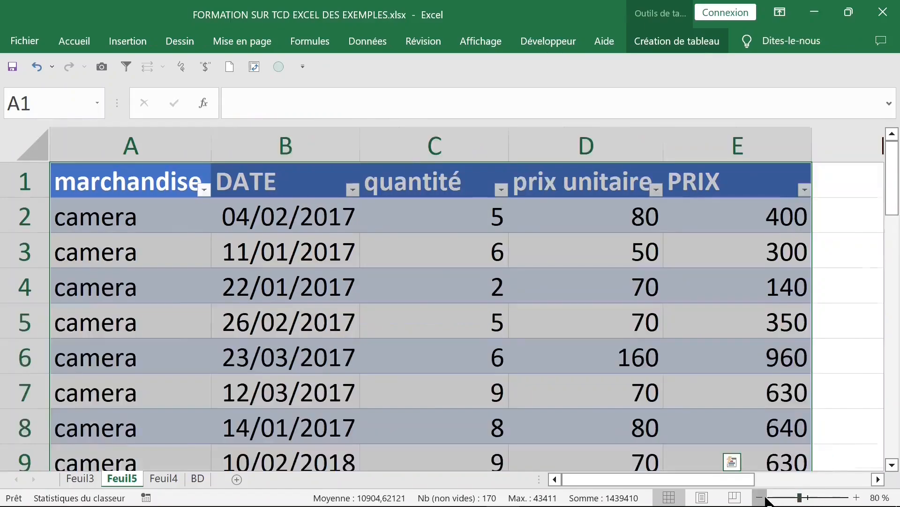
pyautogui.click(761, 498)
pyautogui.click(760, 498)
pyautogui.click(760, 498)
pyautogui.click(143, 259)
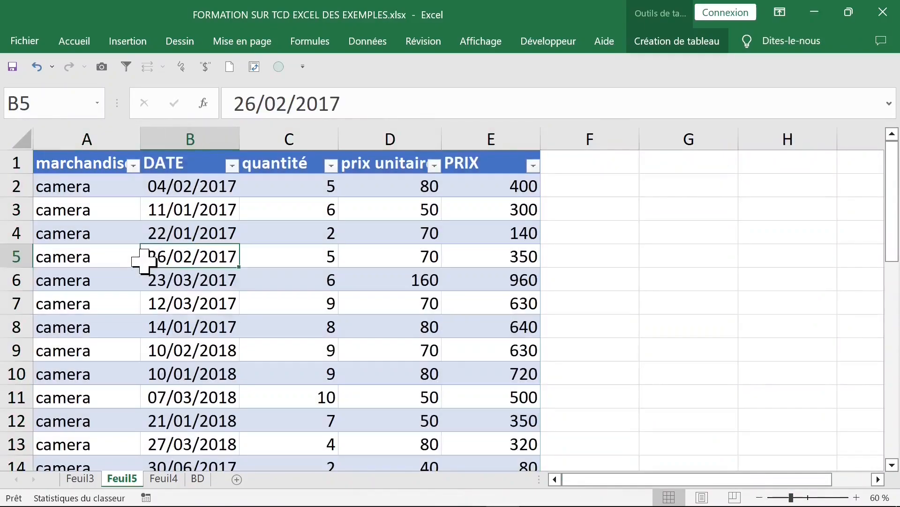
pyautogui.doubleClick(215, 267)
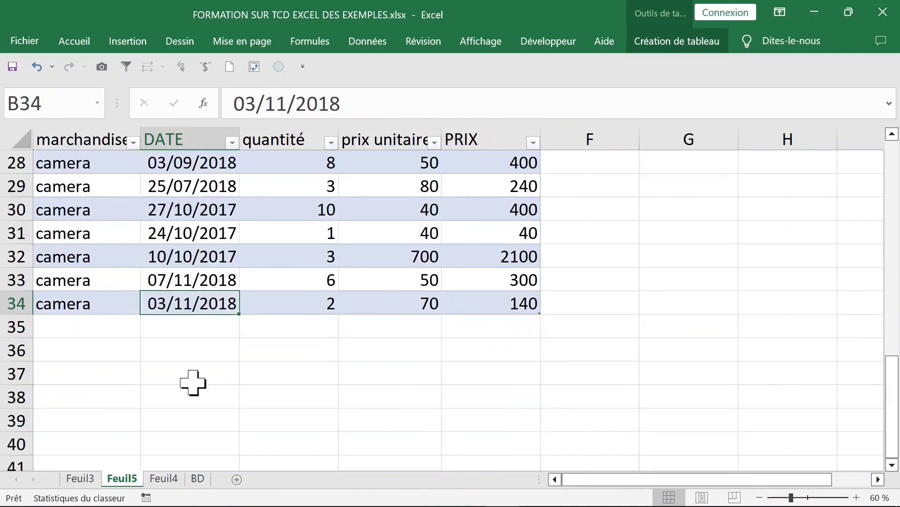
# Return to the pivot table on Feuil4 and extract the source records behind the overall Total printer quantity to a new sheet
pyautogui.click(164, 479)
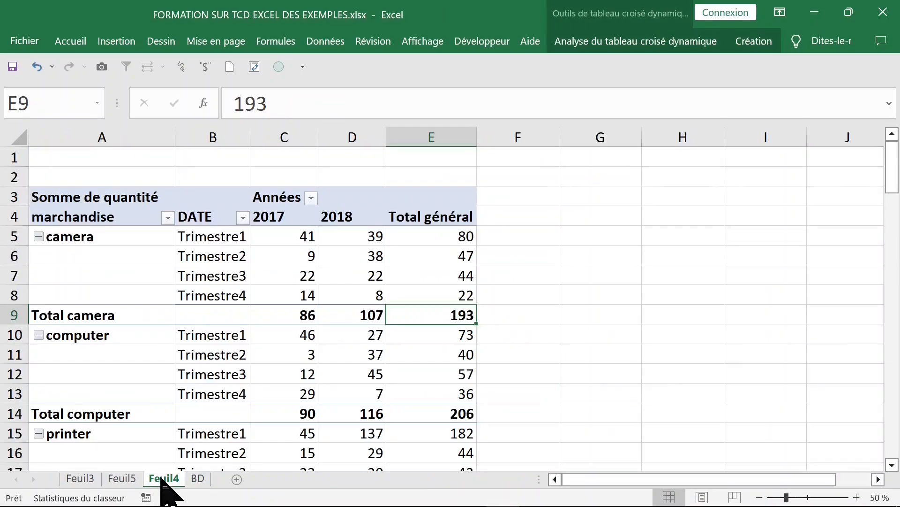
pyautogui.scroll(-3, 330, 355)
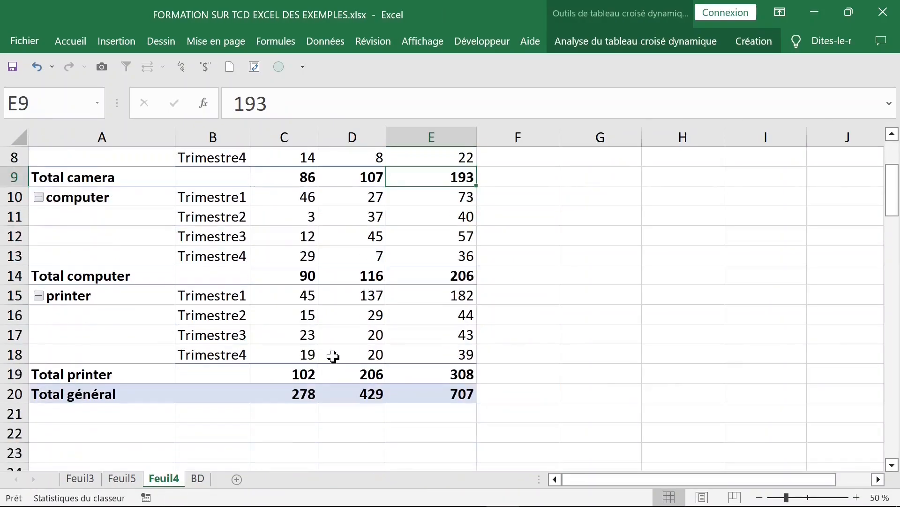
pyautogui.click(454, 375)
pyautogui.scroll(-2, 454, 375)
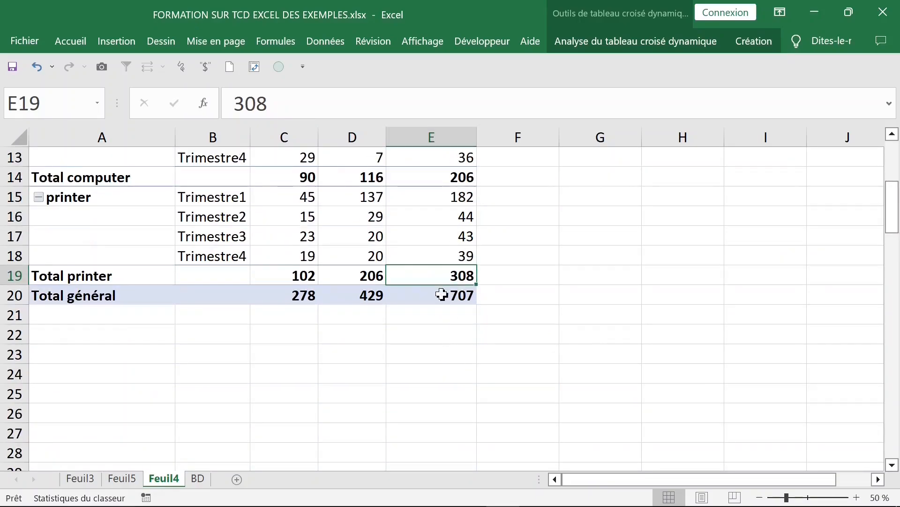
pyautogui.doubleClick(429, 273)
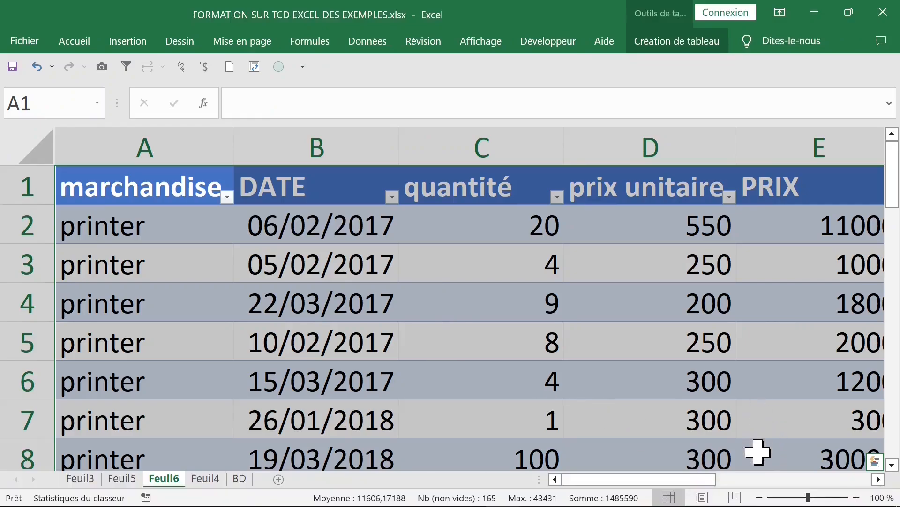
pyautogui.click(760, 497)
pyautogui.click(760, 497)
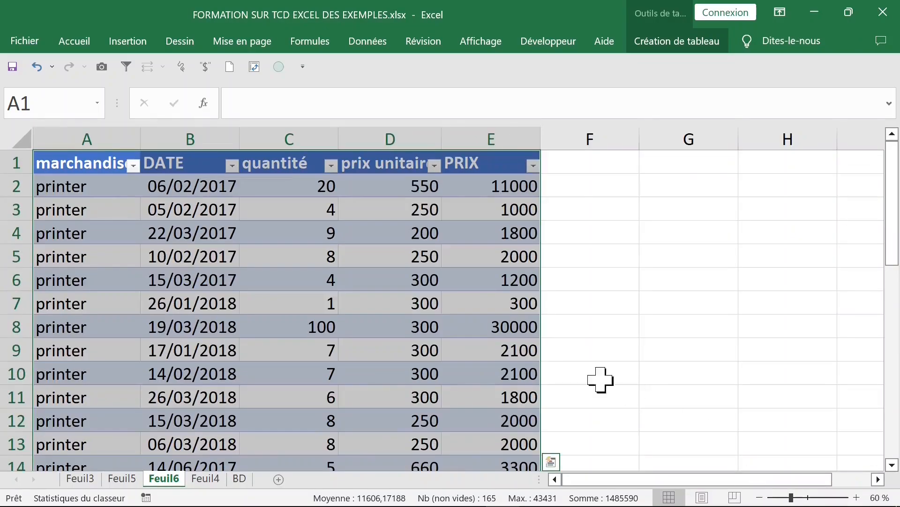
pyautogui.click(434, 325)
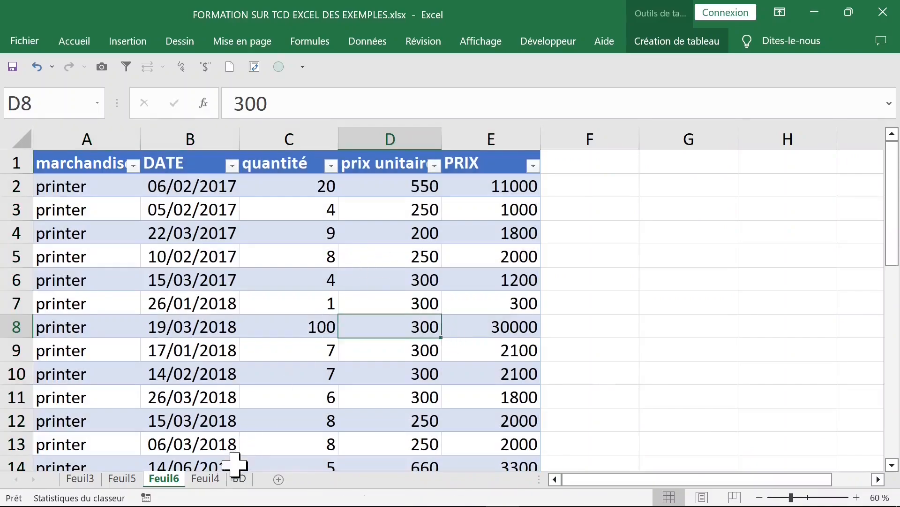
# Back on Feuil4, move the Années field from the pivot table's columns to its report filters and close the field list
pyautogui.click(205, 478)
pyautogui.scroll(4, 316, 338)
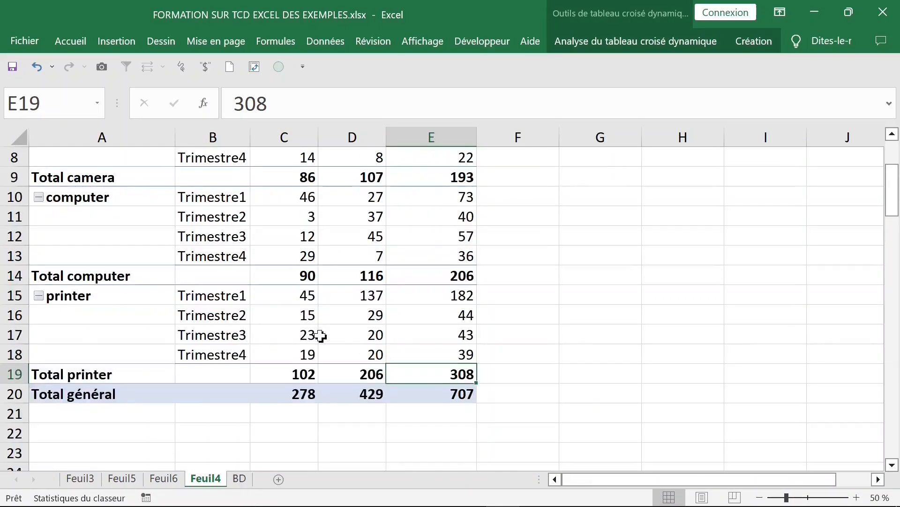
pyautogui.click(298, 310)
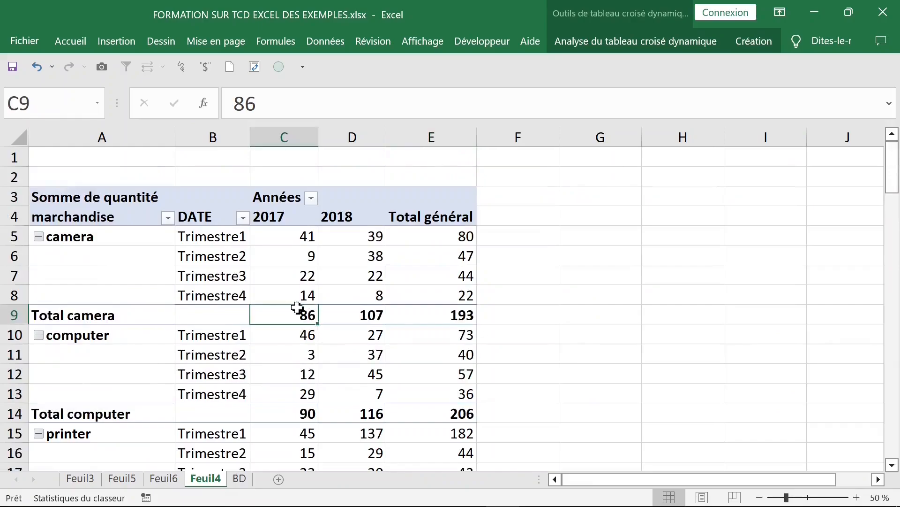
pyautogui.click(223, 237)
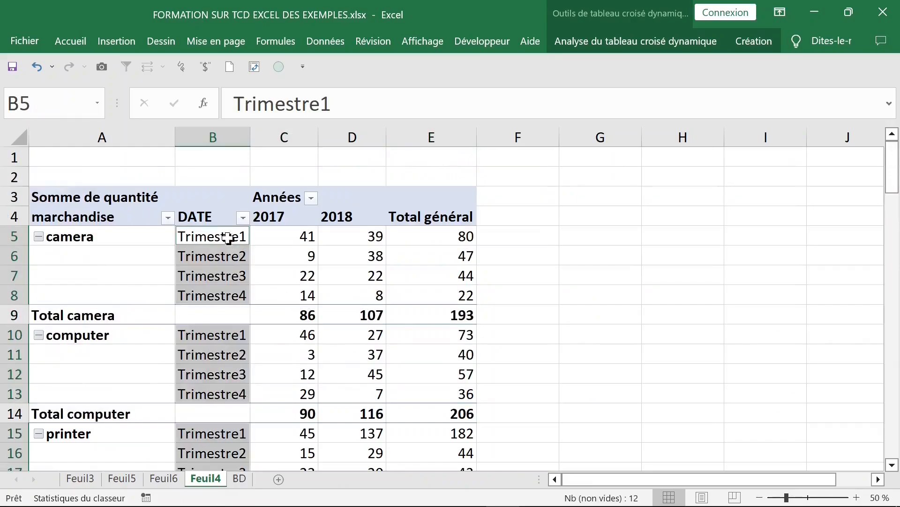
pyautogui.click(296, 235)
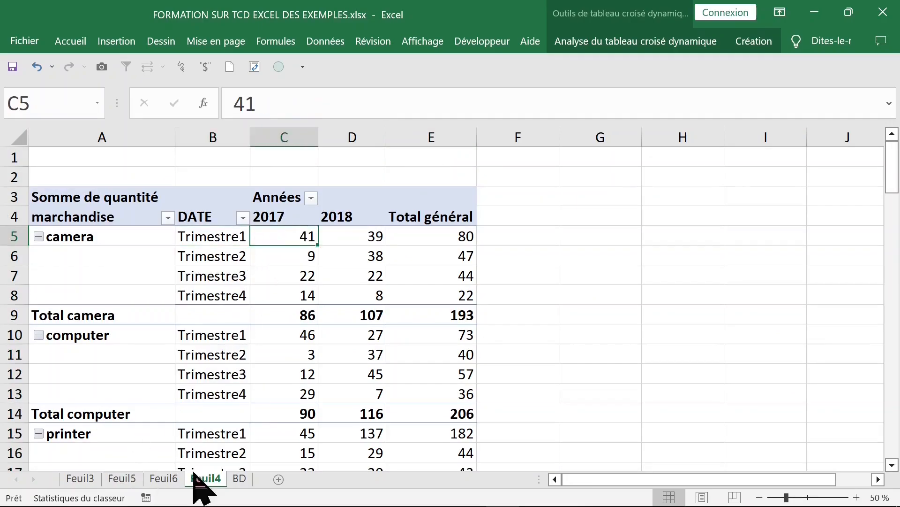
pyautogui.rightClick(283, 234)
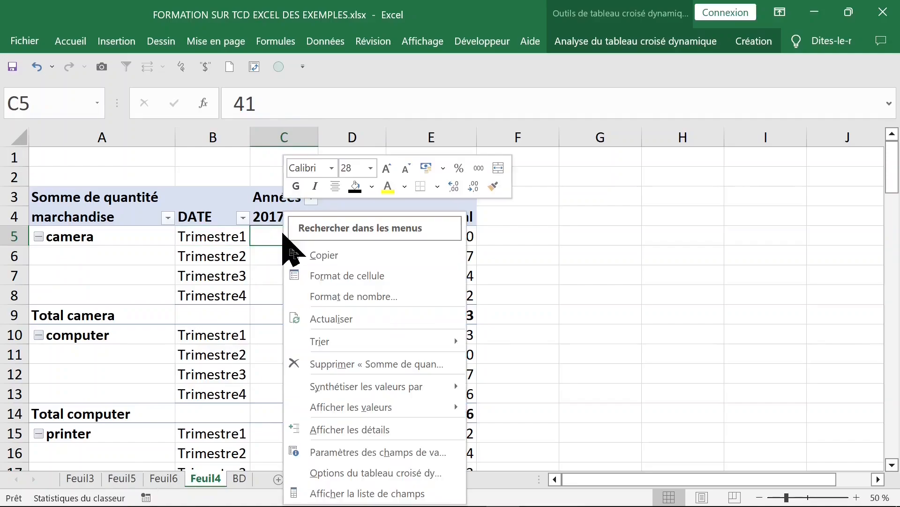
pyautogui.click(374, 493)
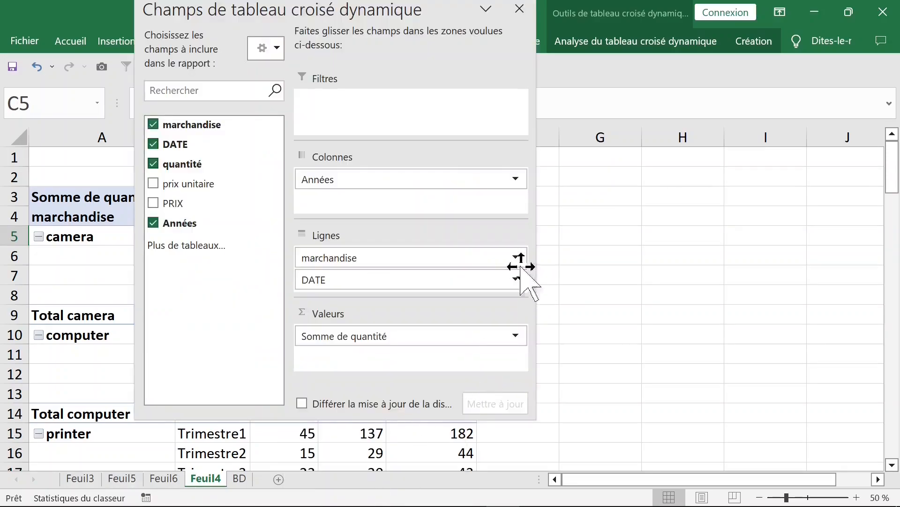
pyautogui.moveTo(386, 181); pyautogui.dragTo(381, 123)
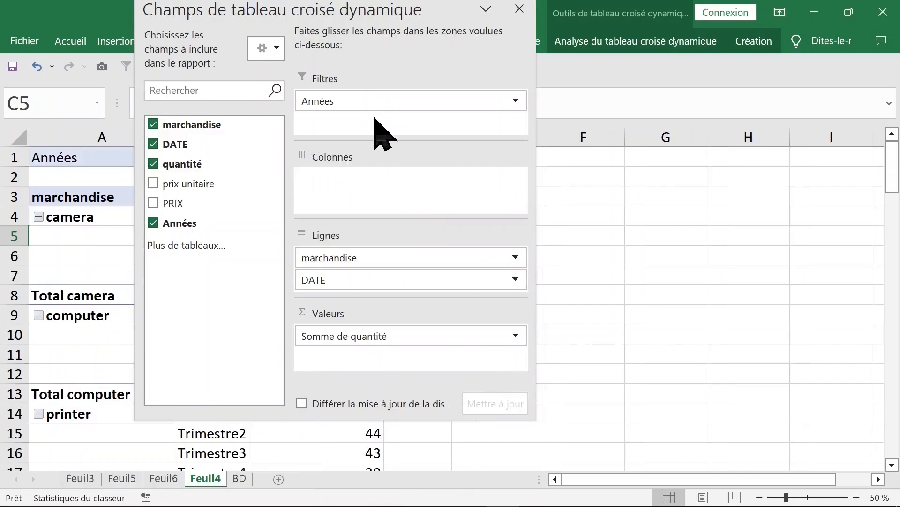
pyautogui.click(519, 9)
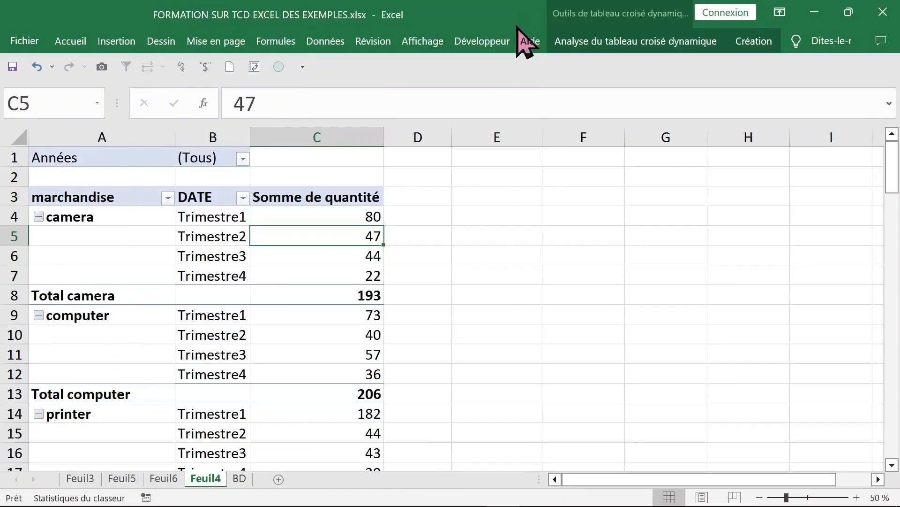
# Generate separate report filter pages for each item of the Années filter
pyautogui.click(611, 42)
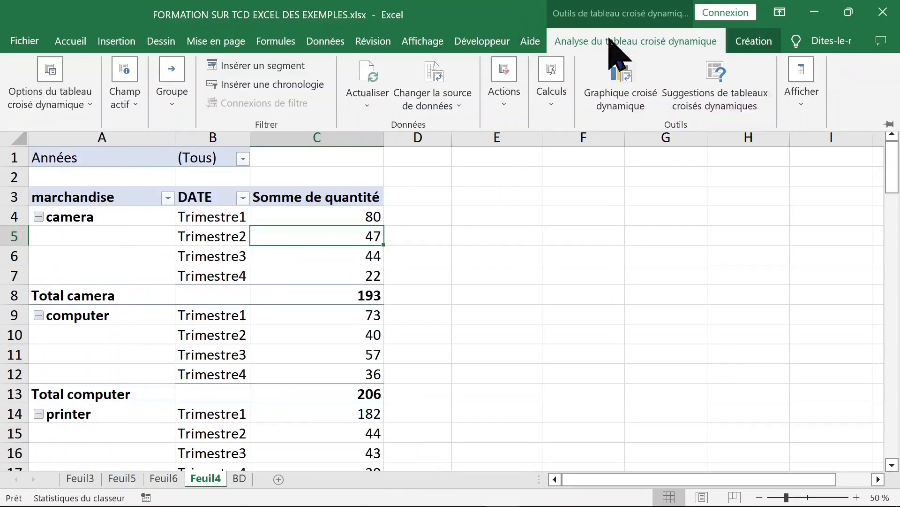
pyautogui.click(52, 75)
pyautogui.click(71, 184)
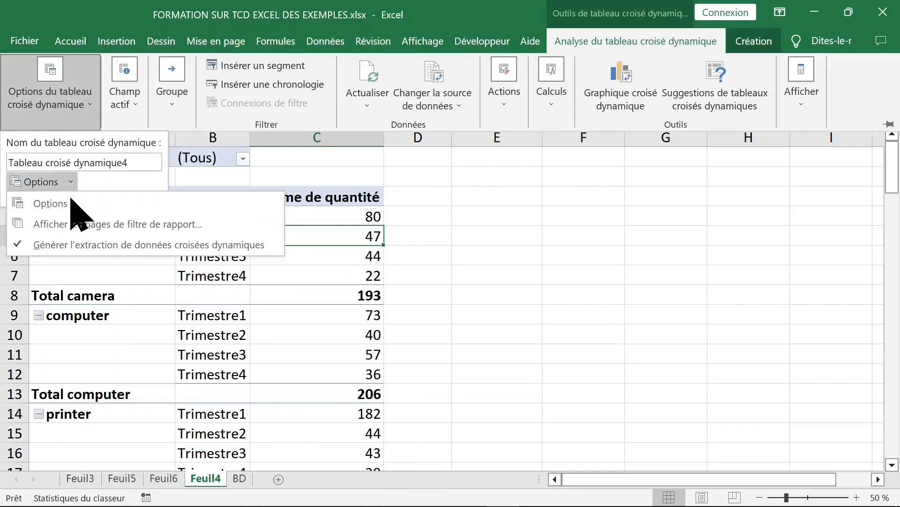
pyautogui.click(86, 225)
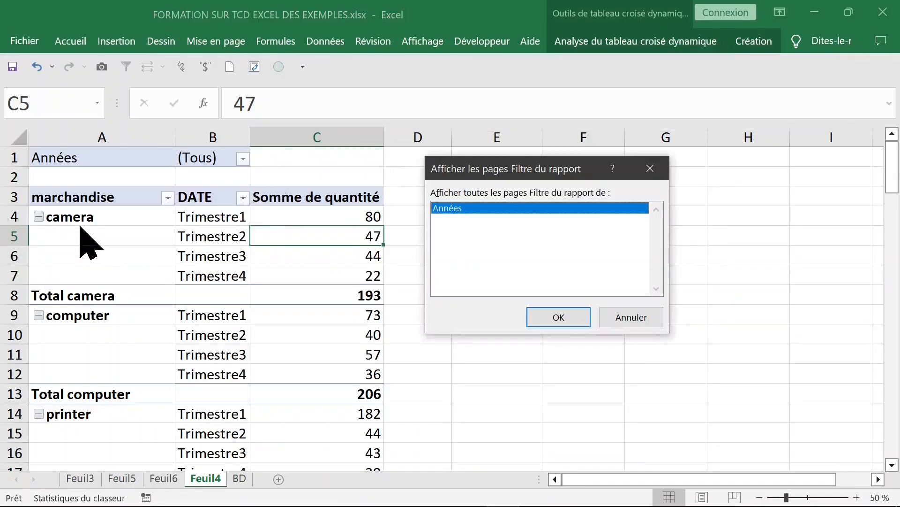
pyautogui.click(556, 318)
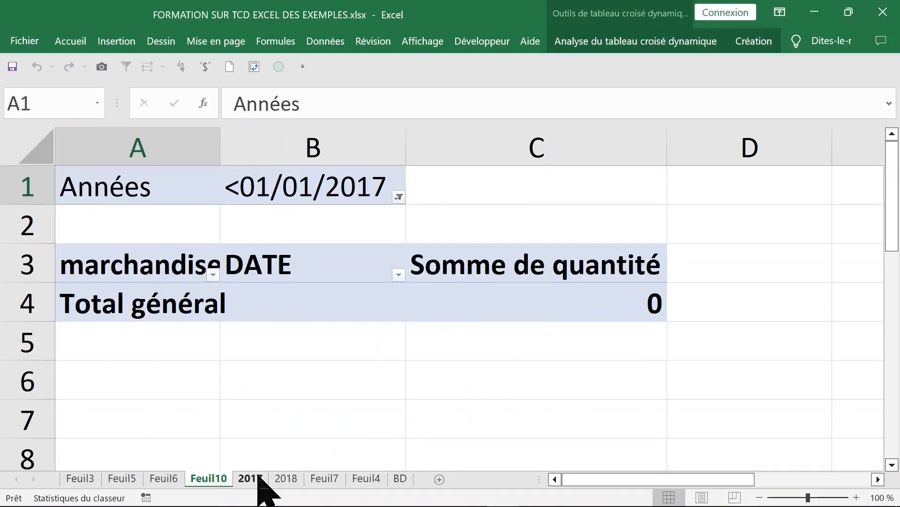
# Examine the generated report filter pages on sheets 2017, 2018 and Feuil7 at a reduced zoom
pyautogui.click(261, 480)
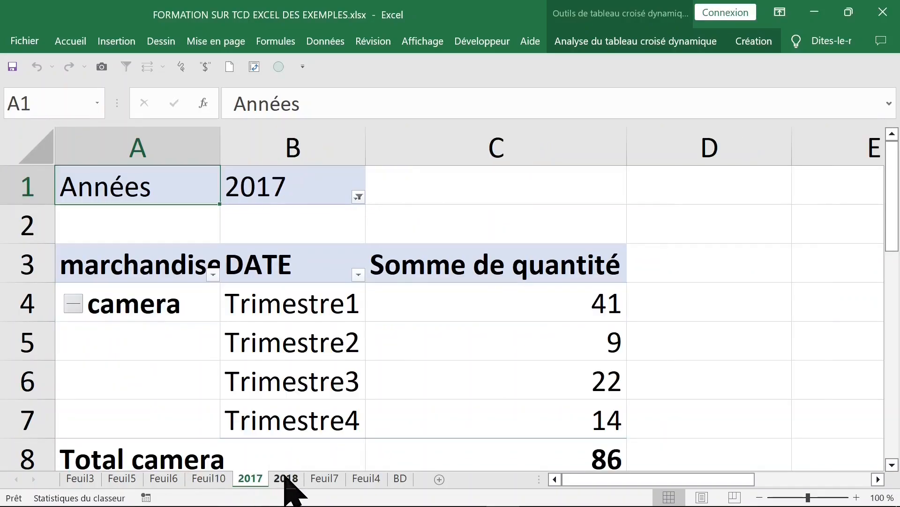
pyautogui.click(759, 497)
pyautogui.click(760, 497)
pyautogui.click(760, 497)
pyautogui.click(760, 497)
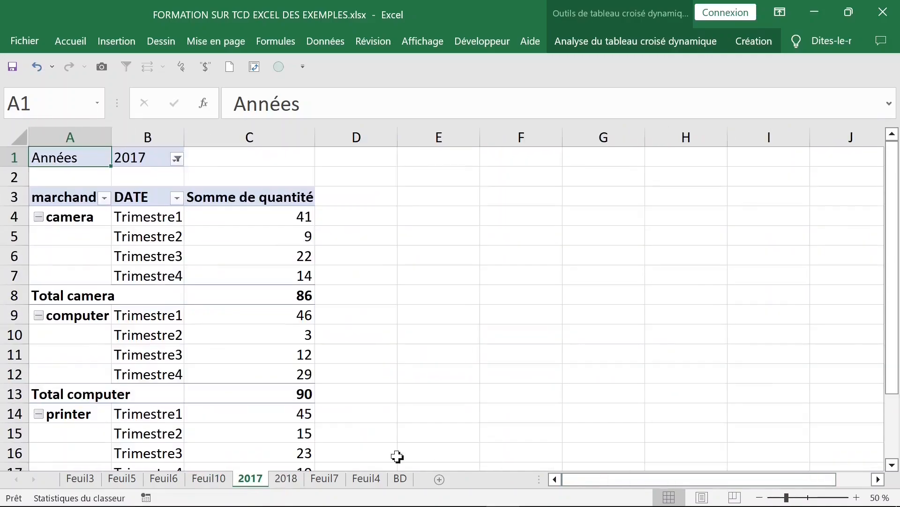
pyautogui.click(288, 478)
pyautogui.click(759, 498)
pyautogui.click(760, 497)
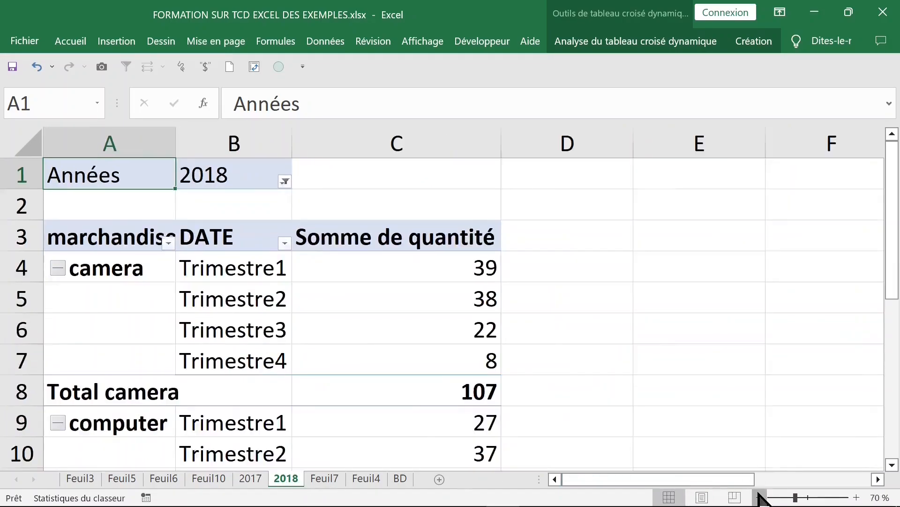
pyautogui.click(760, 497)
pyautogui.click(760, 497)
pyautogui.click(324, 479)
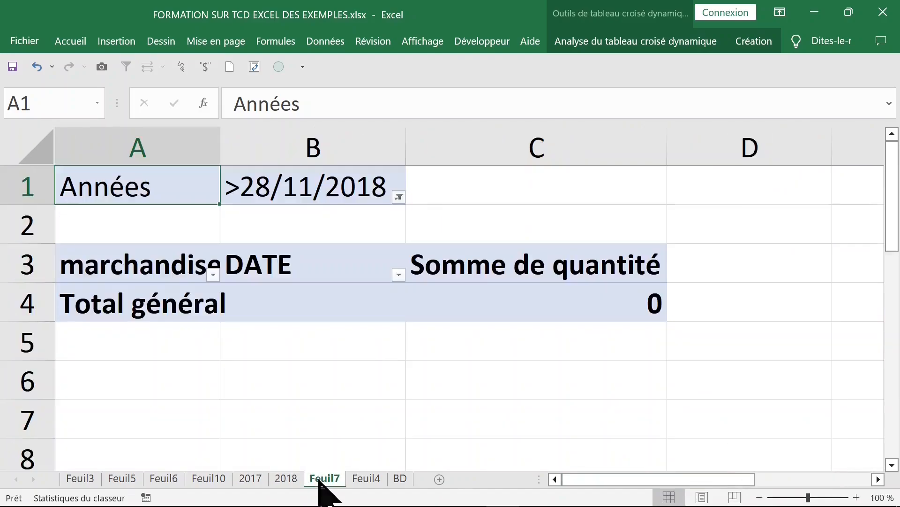
pyautogui.click(759, 497)
pyautogui.click(760, 497)
pyautogui.click(760, 497)
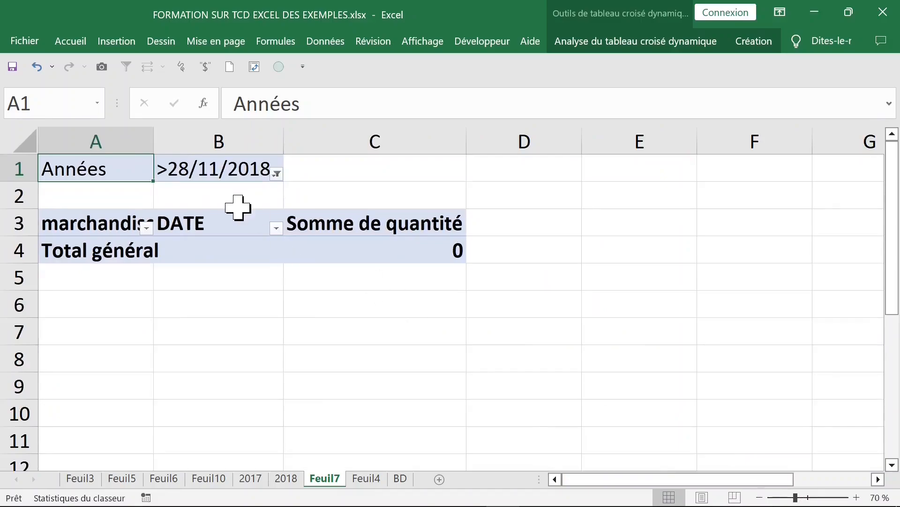
# Compare the Années filter items on the Feuil7 and Feuil10 pages with the dates in the BD source data
pyautogui.click(205, 170)
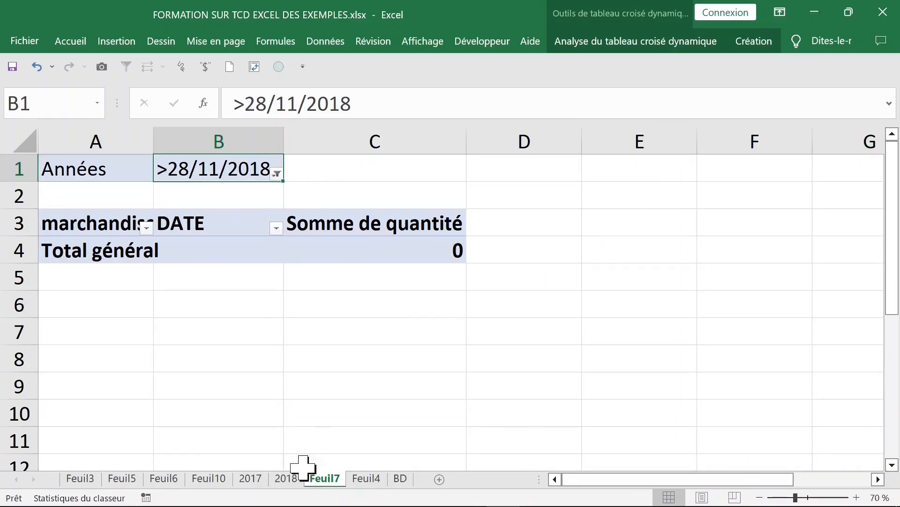
pyautogui.click(224, 477)
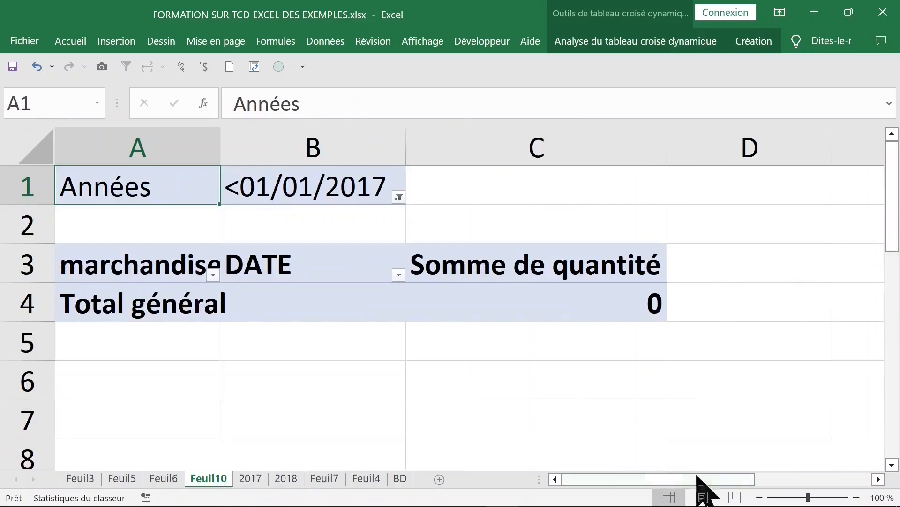
pyautogui.click(759, 497)
pyautogui.click(759, 497)
pyautogui.click(760, 497)
pyautogui.click(760, 498)
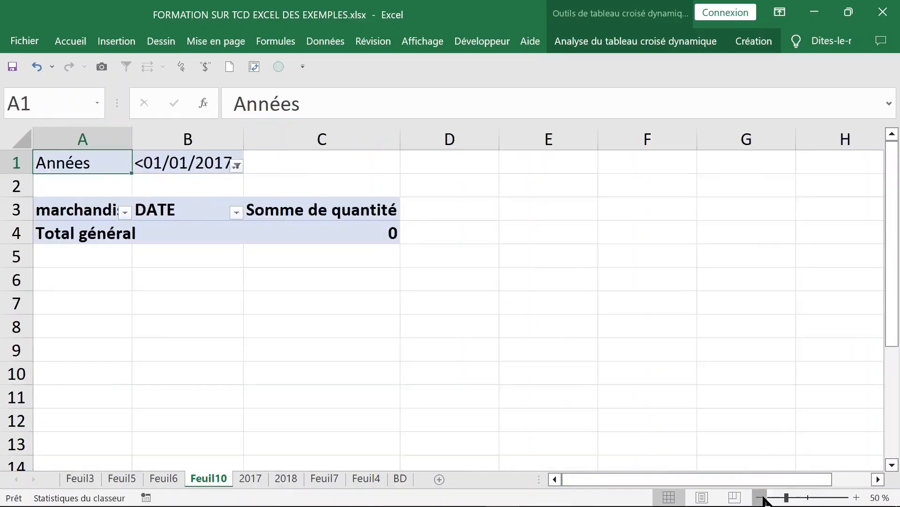
pyautogui.click(760, 498)
pyautogui.click(168, 160)
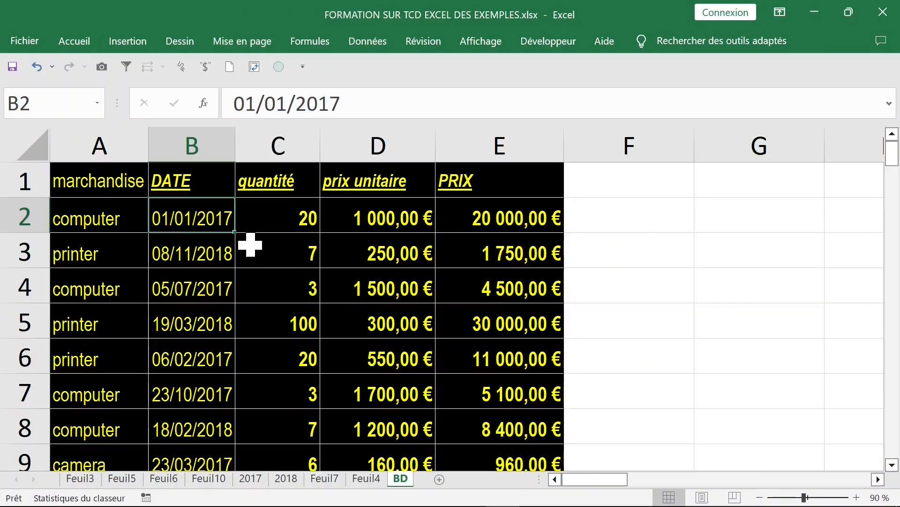
pyautogui.click(251, 243)
pyautogui.click(191, 217)
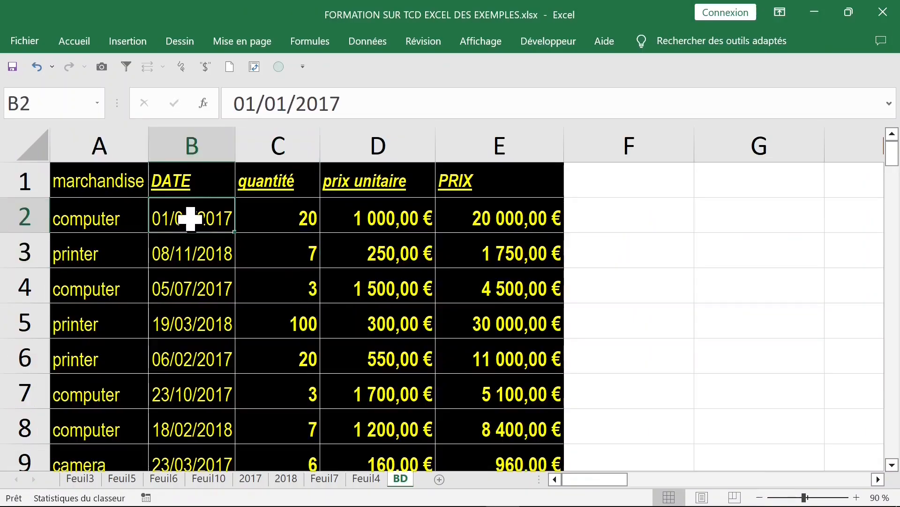
pyautogui.click(194, 144)
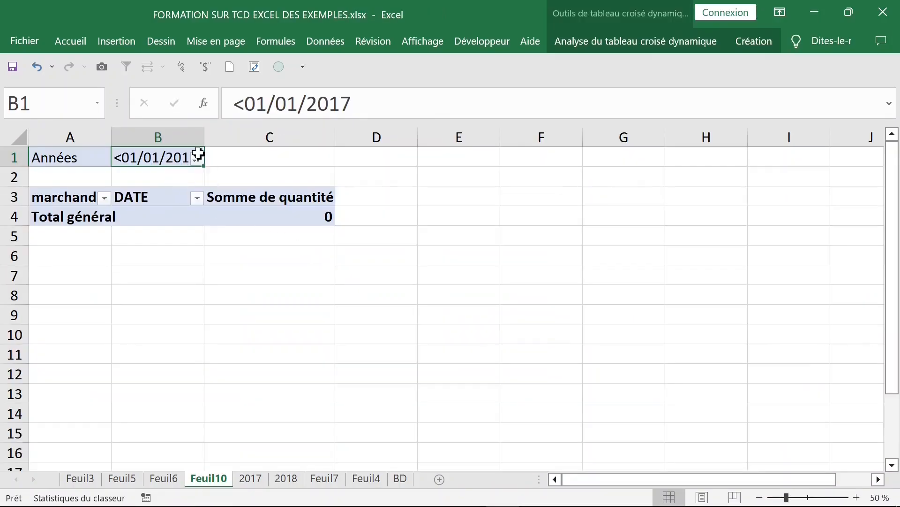
# Set the Années report filter on Feuil10 to (Tous)
pyautogui.click(197, 158)
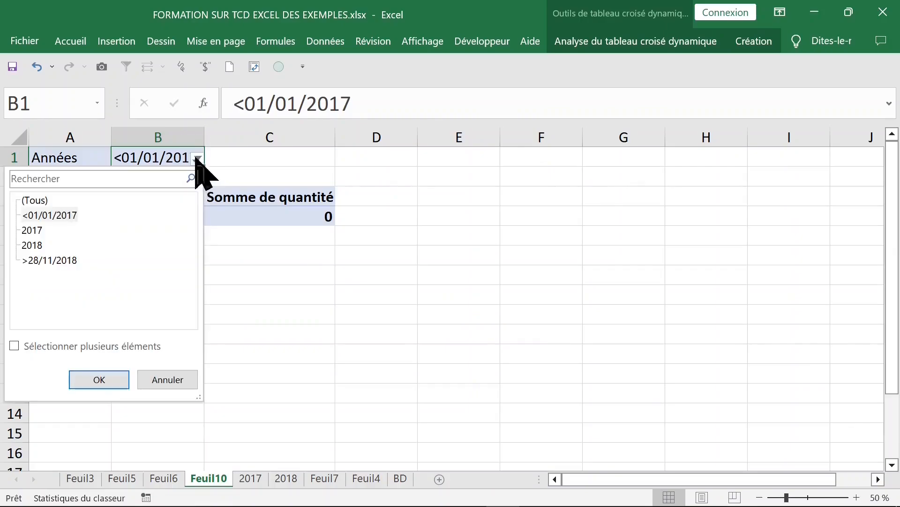
pyautogui.click(115, 378)
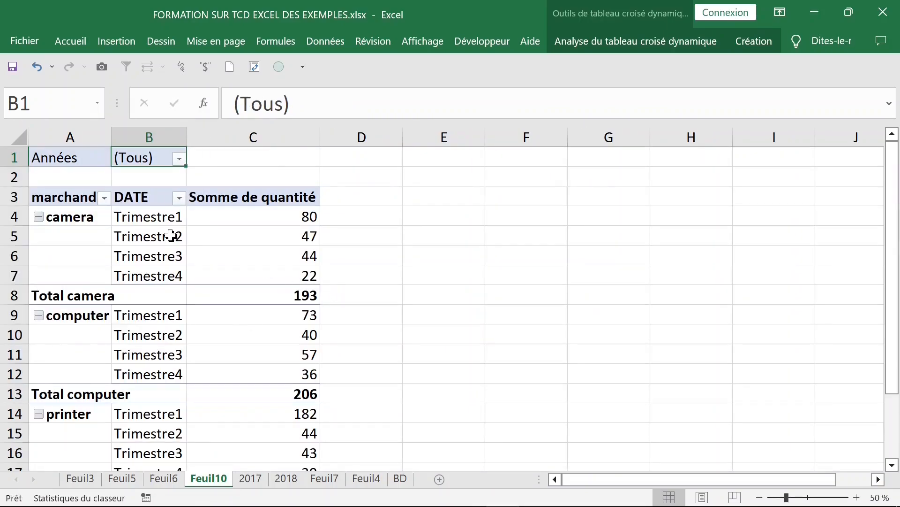
pyautogui.click(150, 228)
pyautogui.click(71, 236)
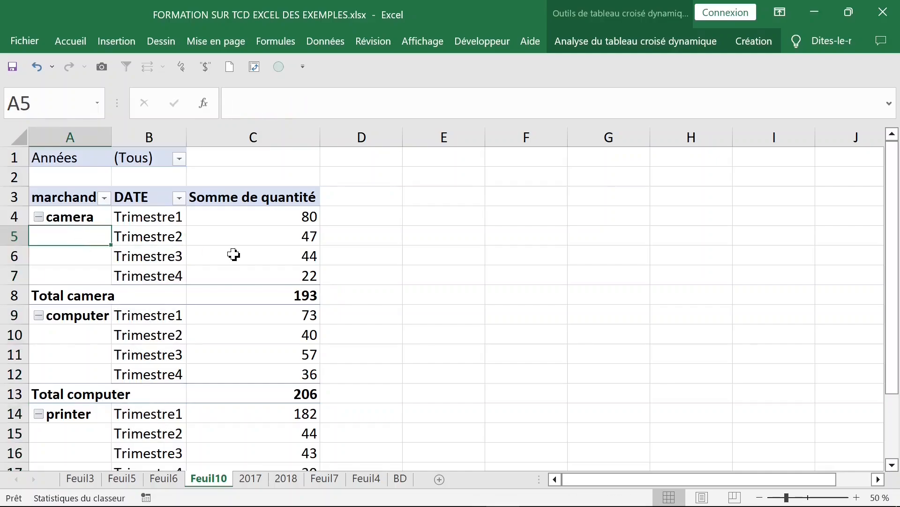
# Add the prix unitaire field to the values of the Feuil10 pivot table and close the field list
pyautogui.click(234, 254)
pyautogui.click(249, 214)
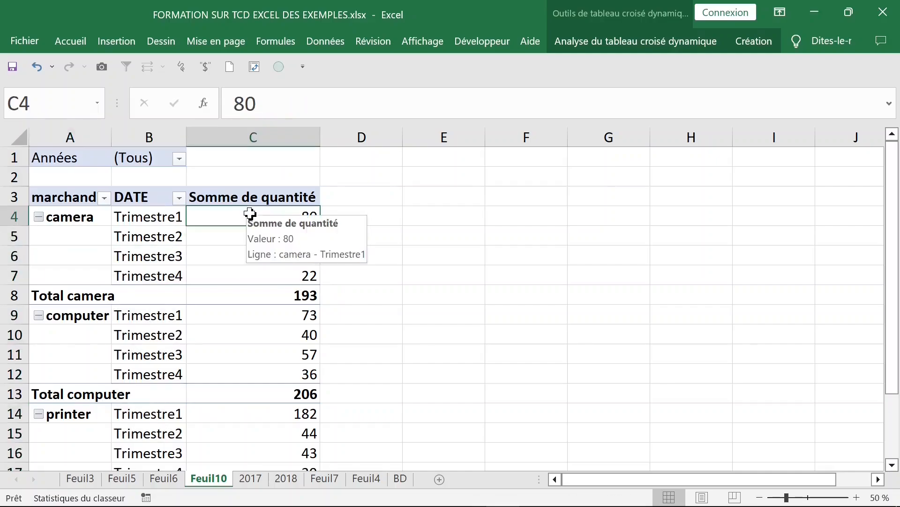
pyautogui.rightClick(249, 213)
pyautogui.click(390, 493)
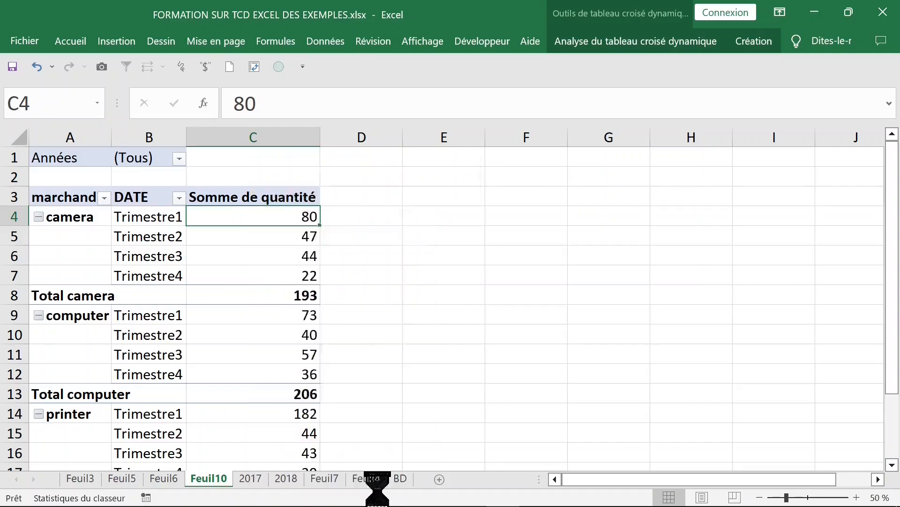
pyautogui.moveTo(185, 182); pyautogui.dragTo(363, 357)
pyautogui.click(521, 9)
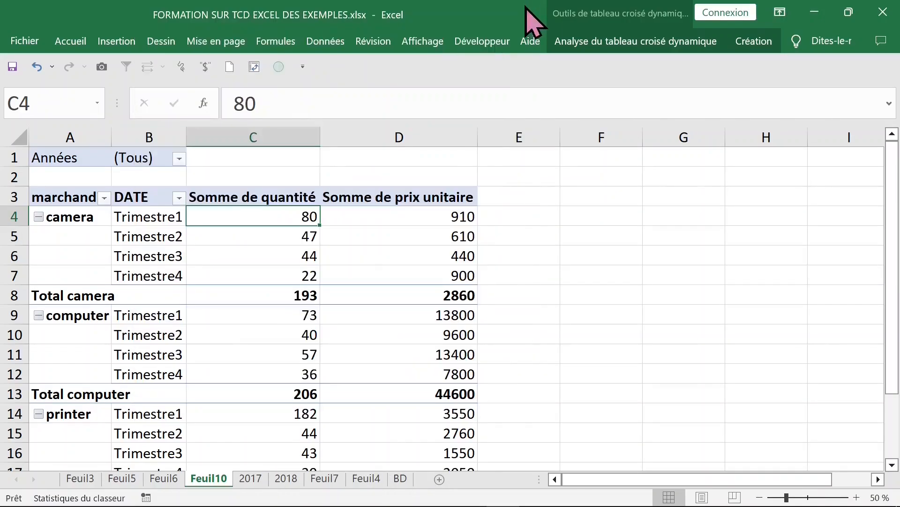
# Summarize the quantité value field of the Feuil10 pivot table by Max. instead of Somme
pyautogui.click(378, 216)
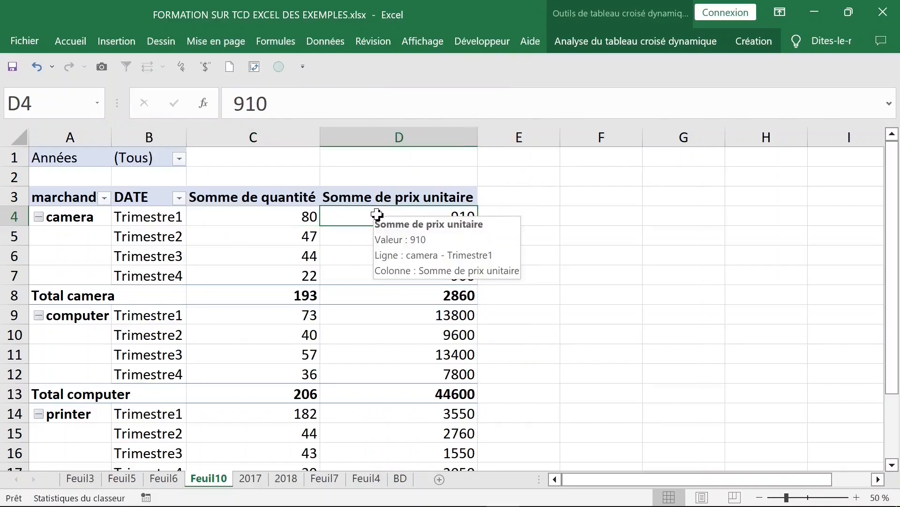
pyautogui.click(254, 214)
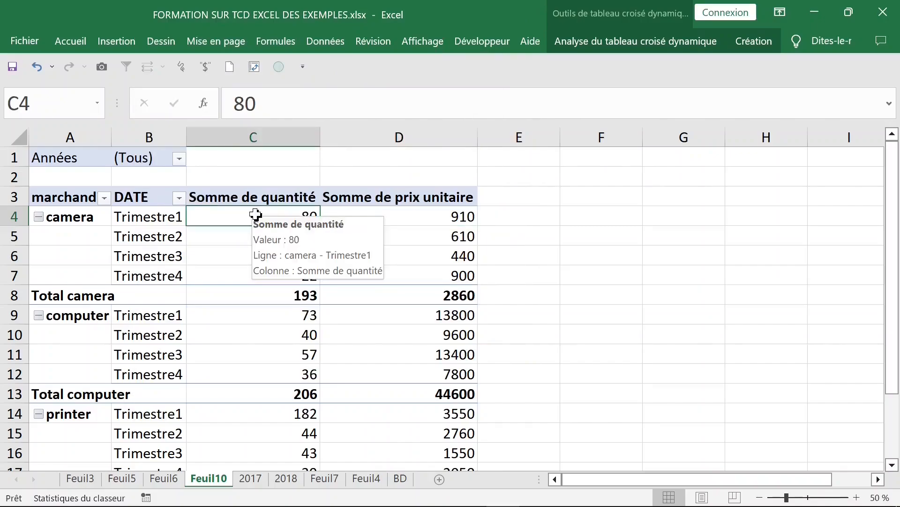
pyautogui.click(235, 198)
pyautogui.doubleClick(245, 198)
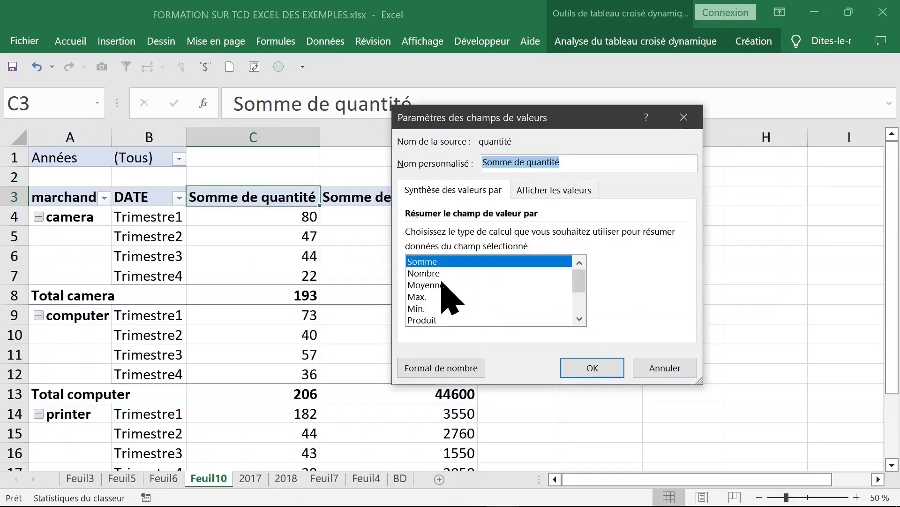
pyautogui.click(427, 296)
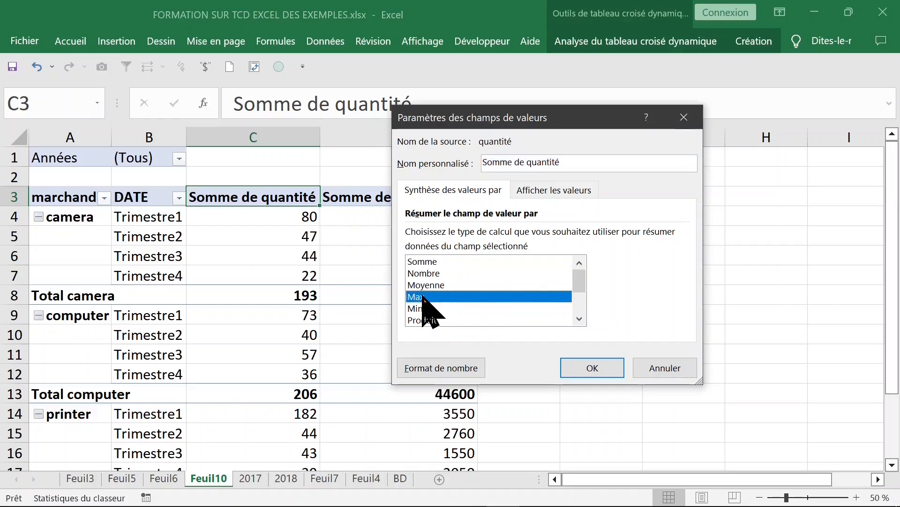
pyautogui.click(605, 368)
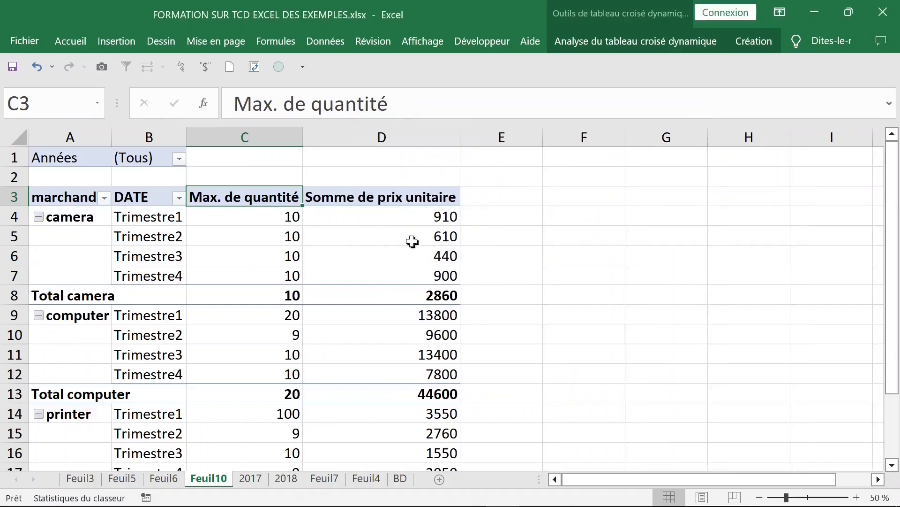
# Summarize the prix unitaire value field by Max. and return to the pivot table on Feuil4
pyautogui.click(395, 197)
pyautogui.doubleClick(395, 197)
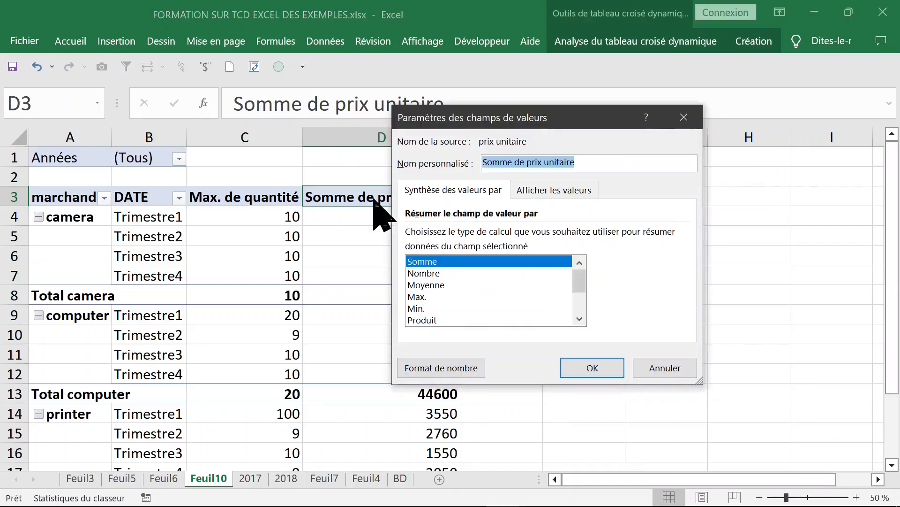
pyautogui.click(420, 296)
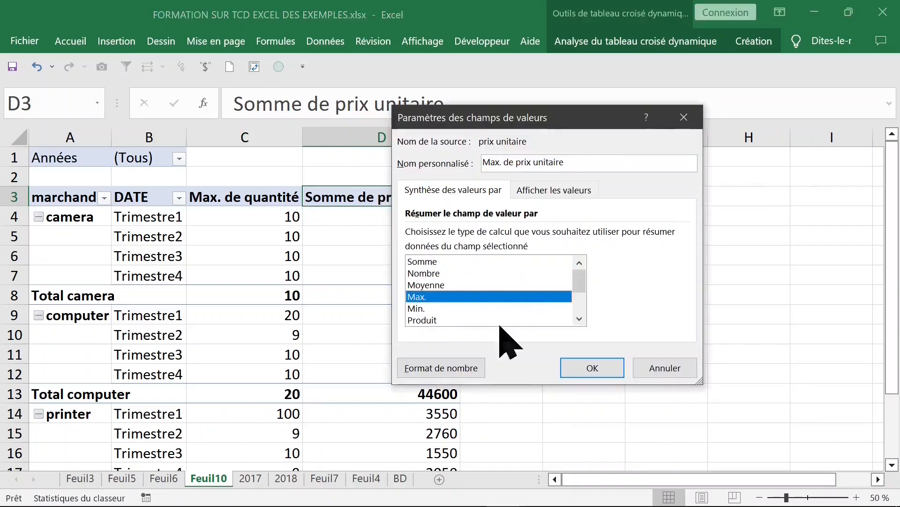
pyautogui.click(604, 368)
pyautogui.click(374, 277)
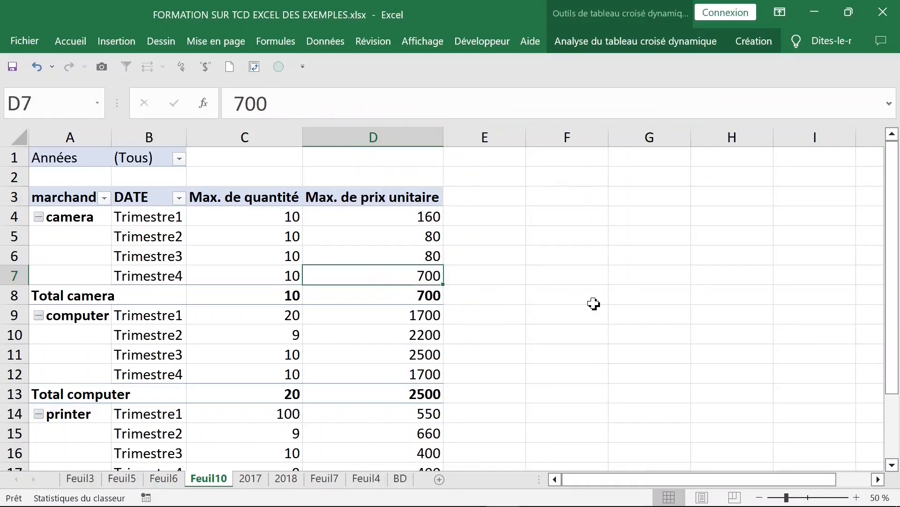
pyautogui.scroll(-4, 593, 305)
pyautogui.click(366, 478)
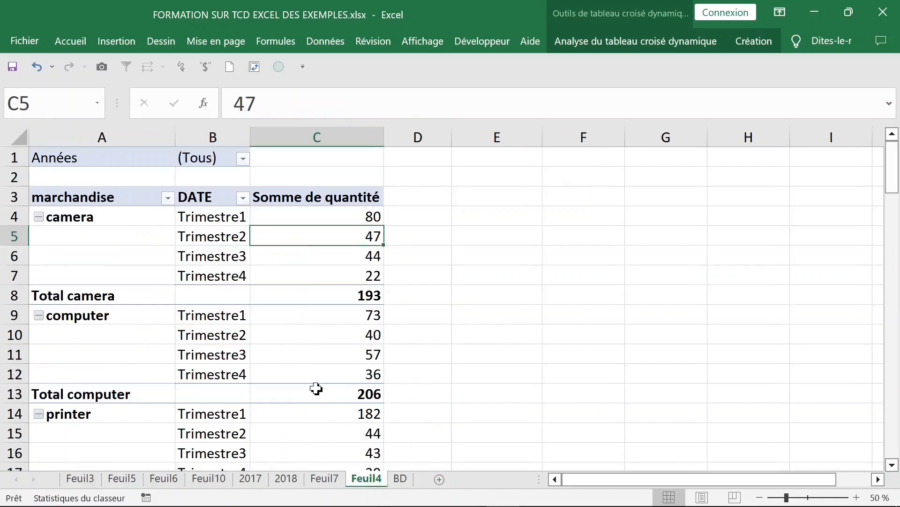